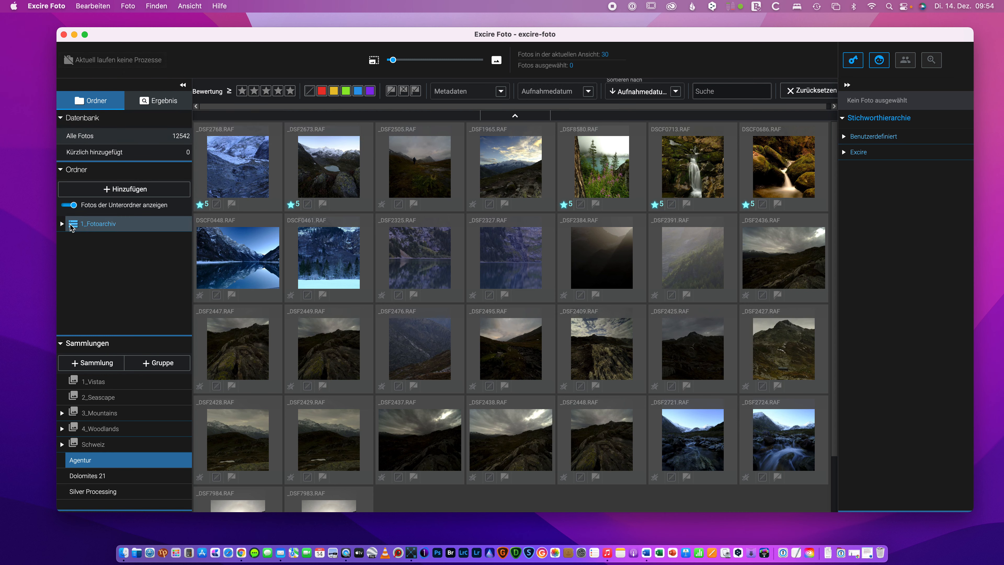
# - Examine the 1_Fotoarchiv folder tree down to the 2017 subfolders, checking the analysis status of 2017 Juli_USA, and collapse the originals folder
pyautogui.click(62, 224)
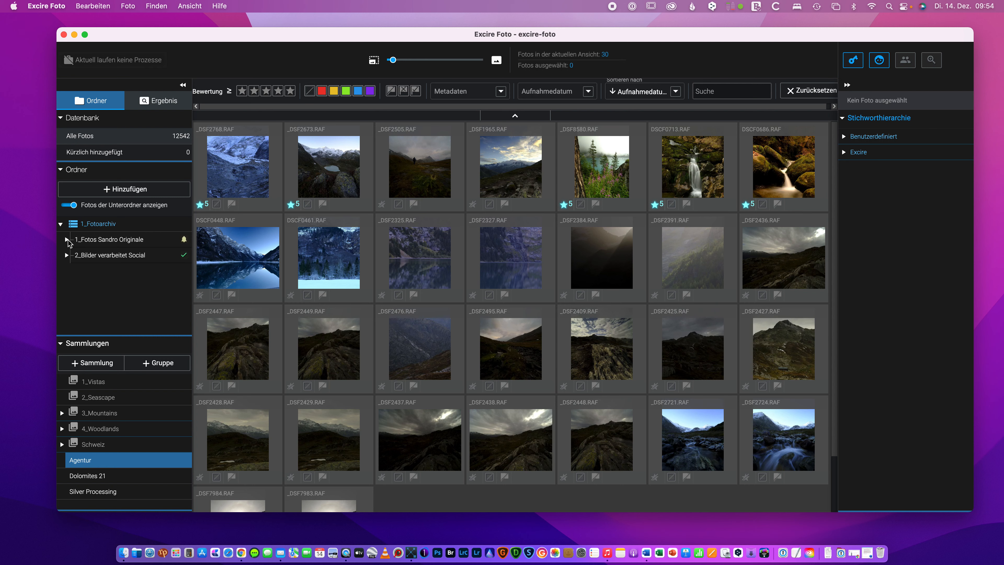
pyautogui.click(67, 240)
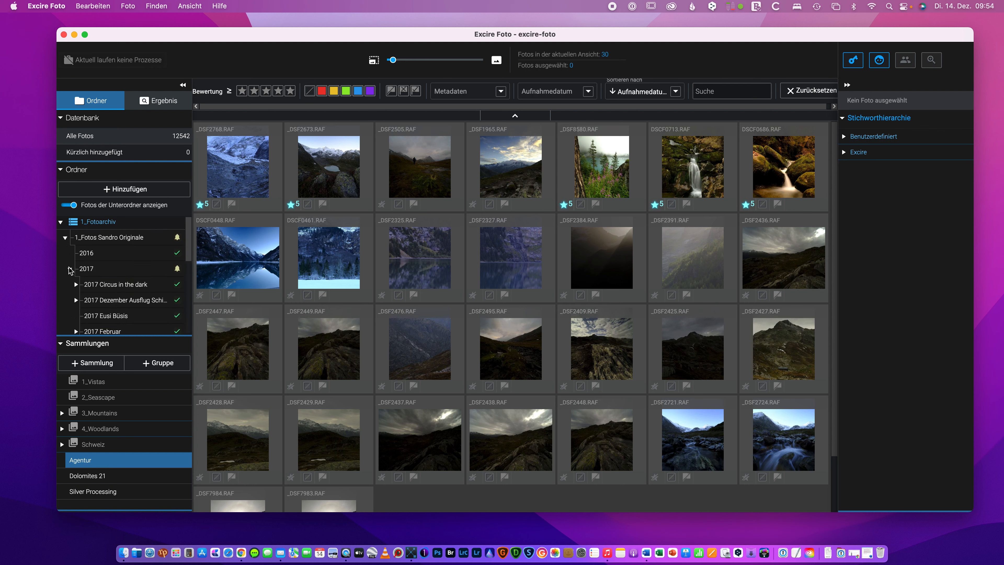
pyautogui.click(70, 270)
pyautogui.scroll(-3, 70, 273)
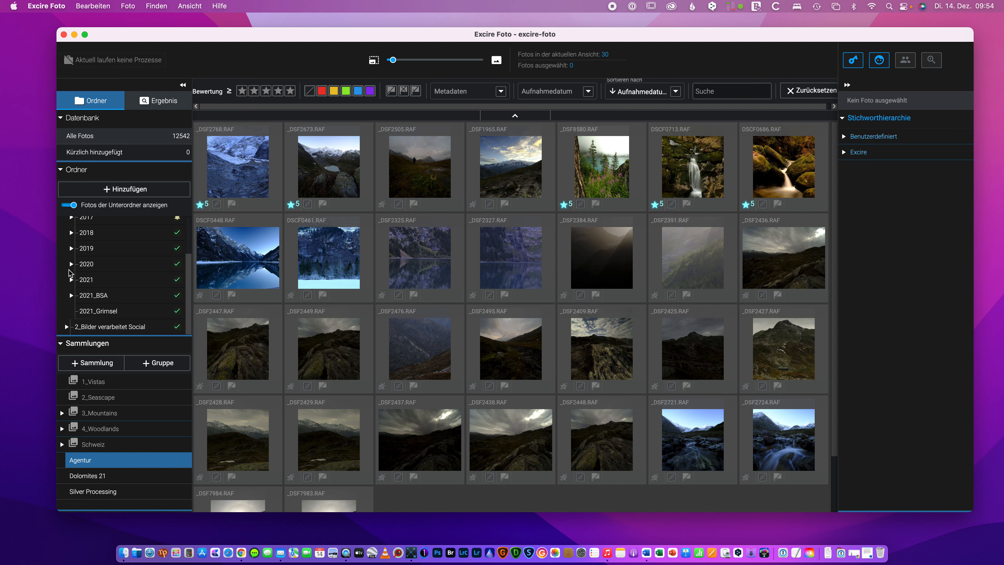
pyautogui.scroll(3, 115, 273)
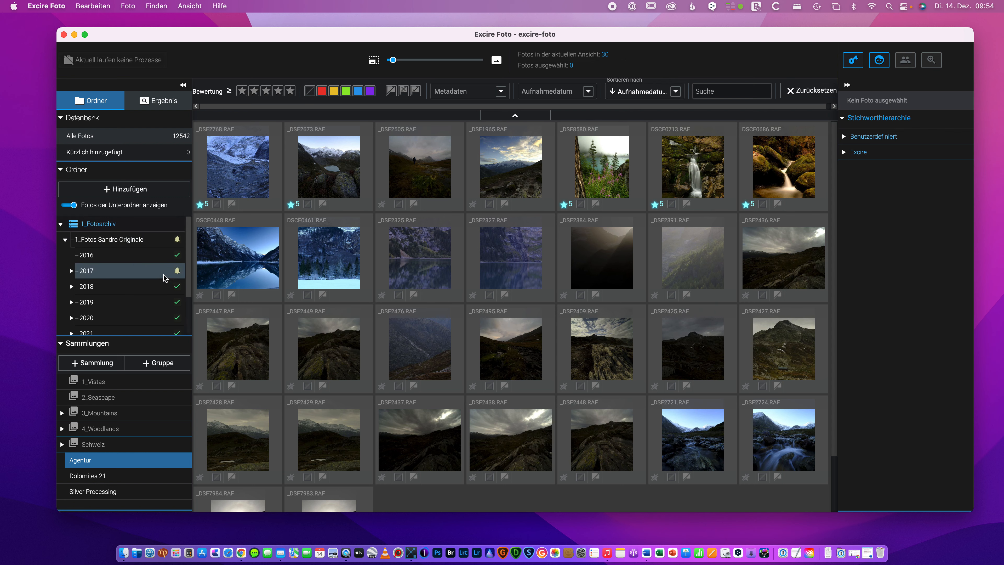
pyautogui.moveTo(165, 278)
pyautogui.click(71, 271)
pyautogui.scroll(-4, 90, 281)
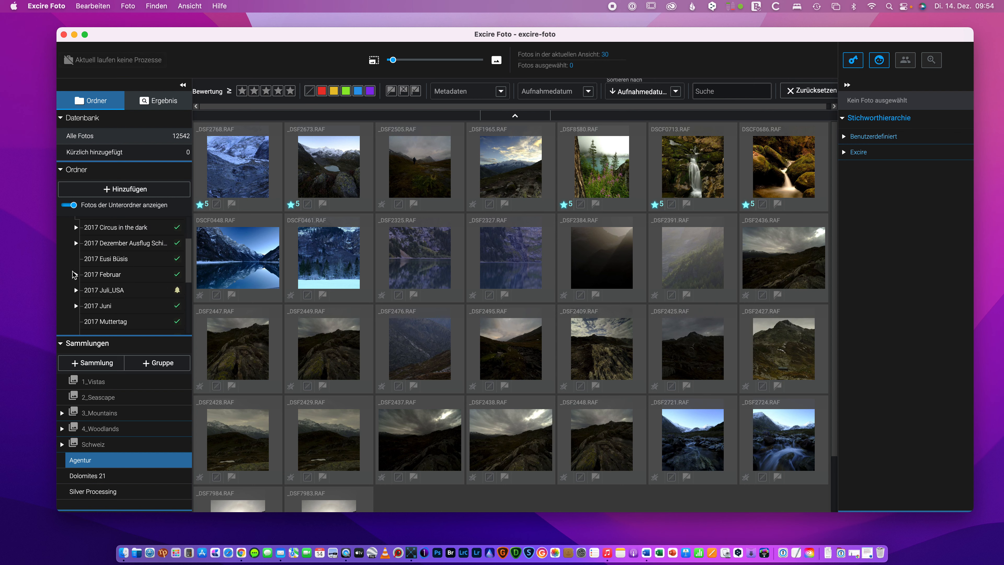
pyautogui.moveTo(114, 292)
pyautogui.scroll(1, 114, 293)
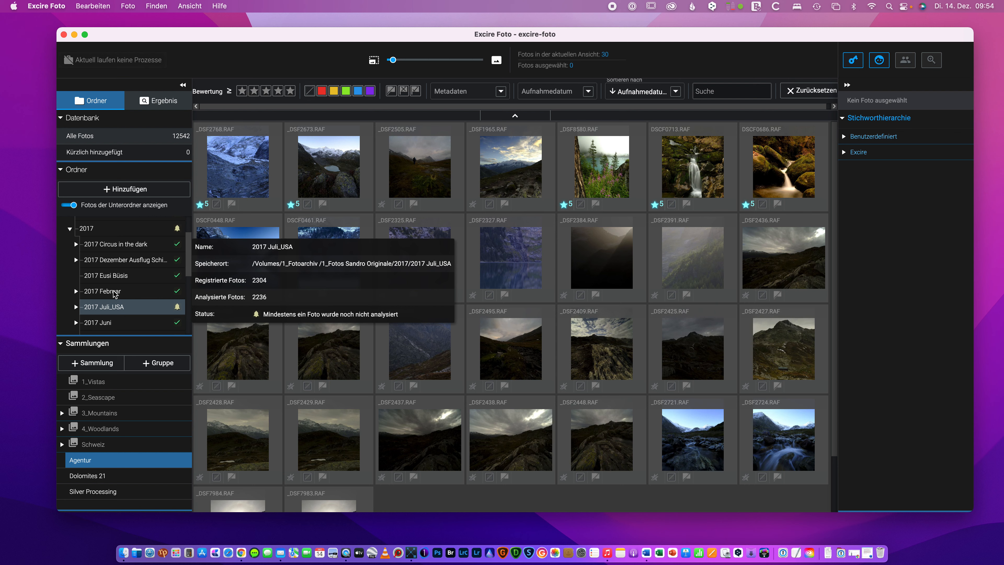
pyautogui.scroll(3, 113, 291)
pyautogui.click(65, 240)
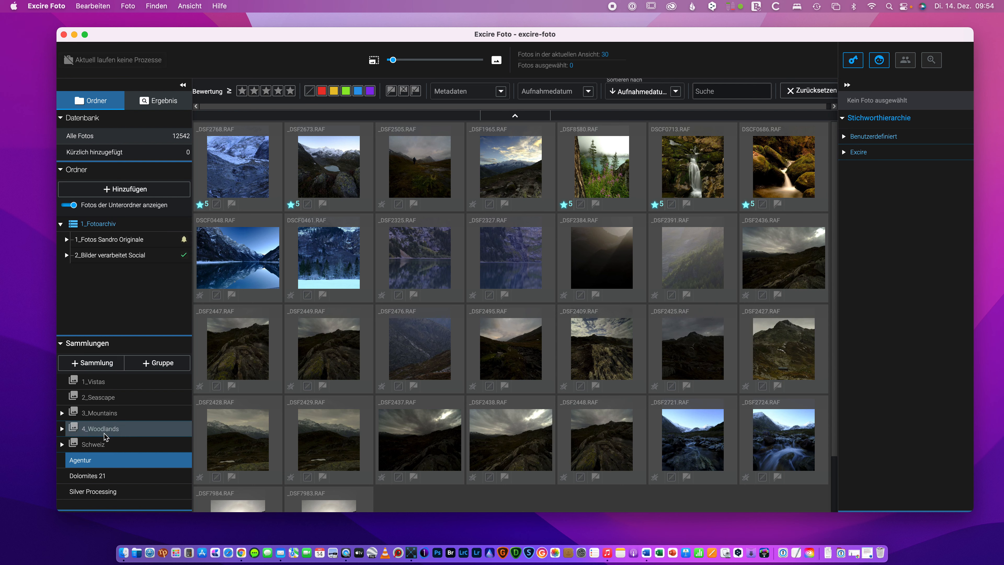
# - Examine the keyword hierarchy: the Benutzerdefiniert keywords and the Fotografie keywords within the Excire group
pyautogui.moveTo(127, 424)
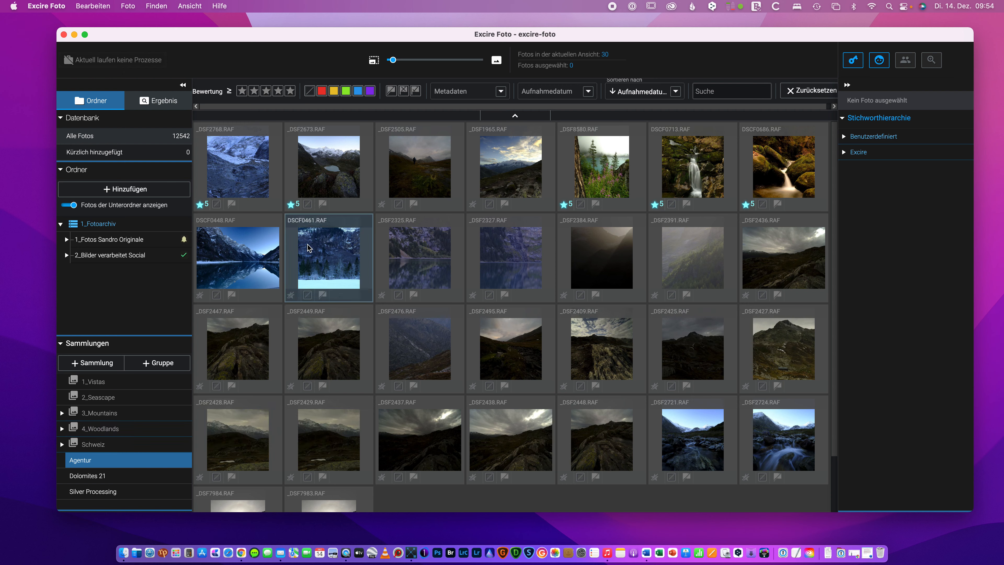
pyautogui.moveTo(248, 144)
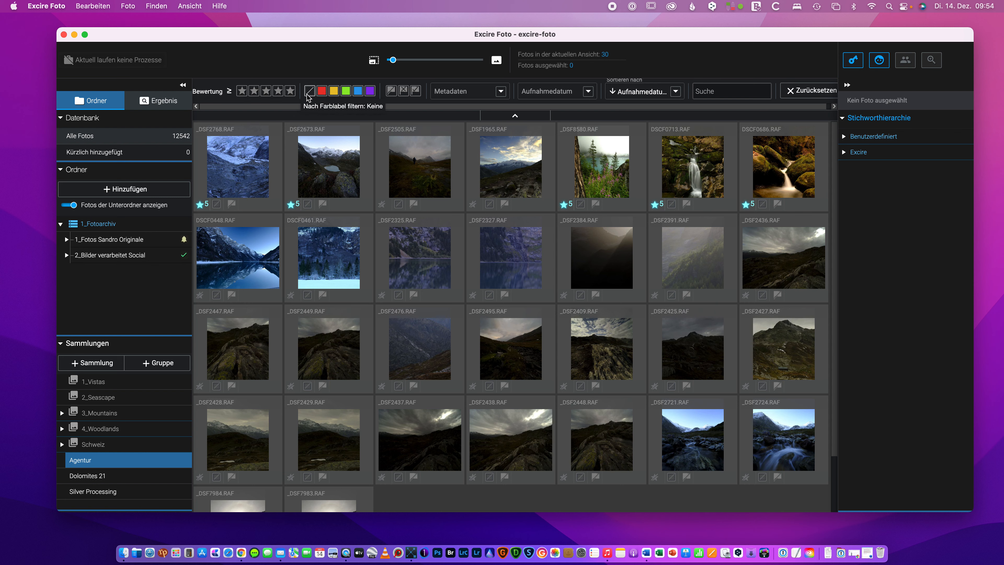
pyautogui.click(844, 136)
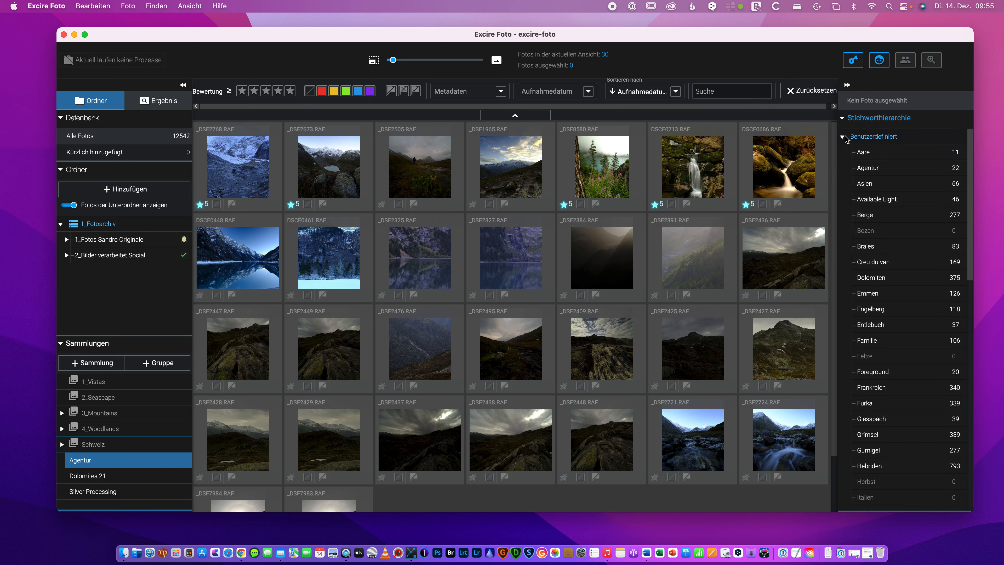
pyautogui.click(844, 137)
pyautogui.click(844, 153)
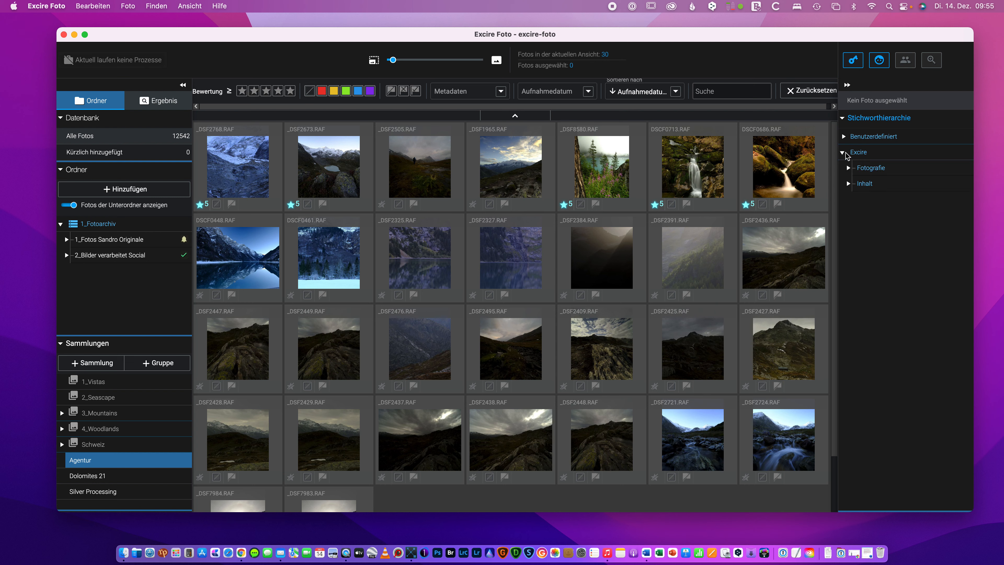
pyautogui.click(848, 169)
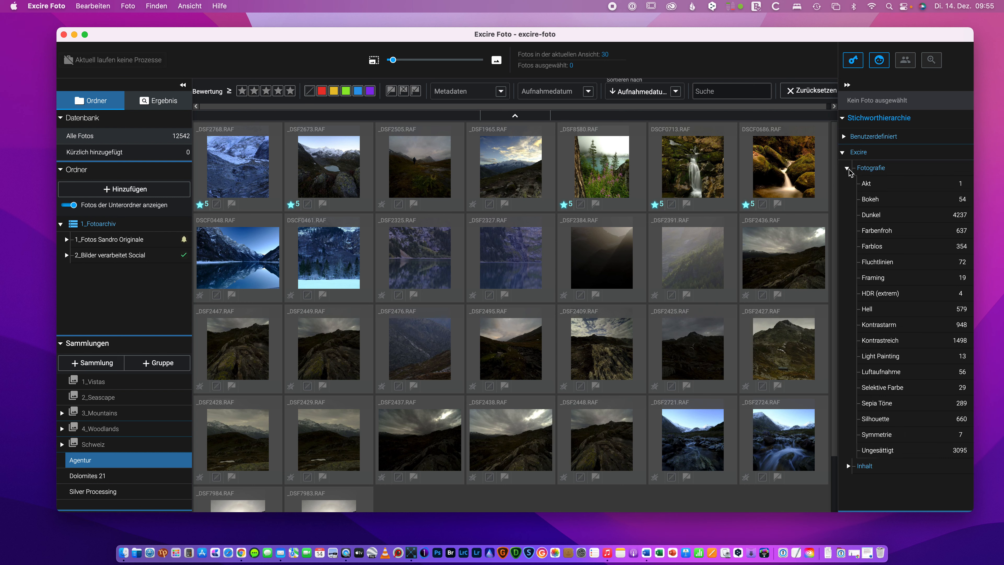
pyautogui.click(843, 152)
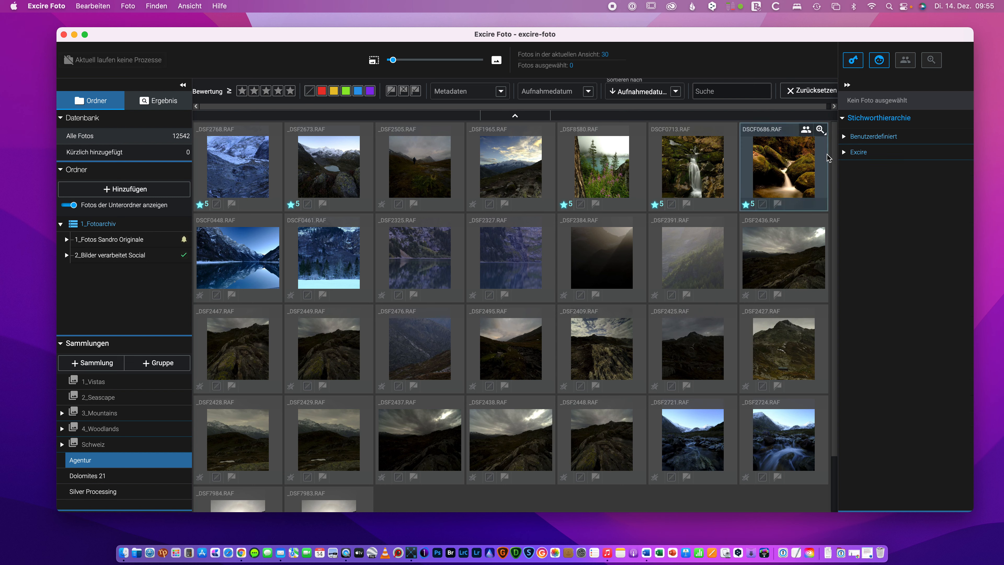
# - Add the 1_EXCIRE FOTO DEMO folder from Bilder to the photo database, keeping the preset import options
pyautogui.click(115, 190)
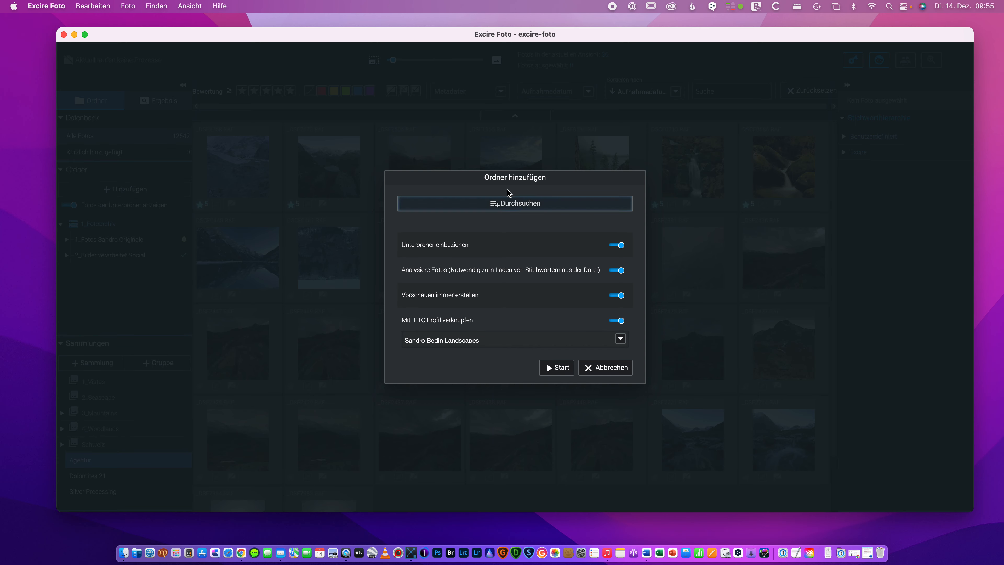
pyautogui.click(497, 204)
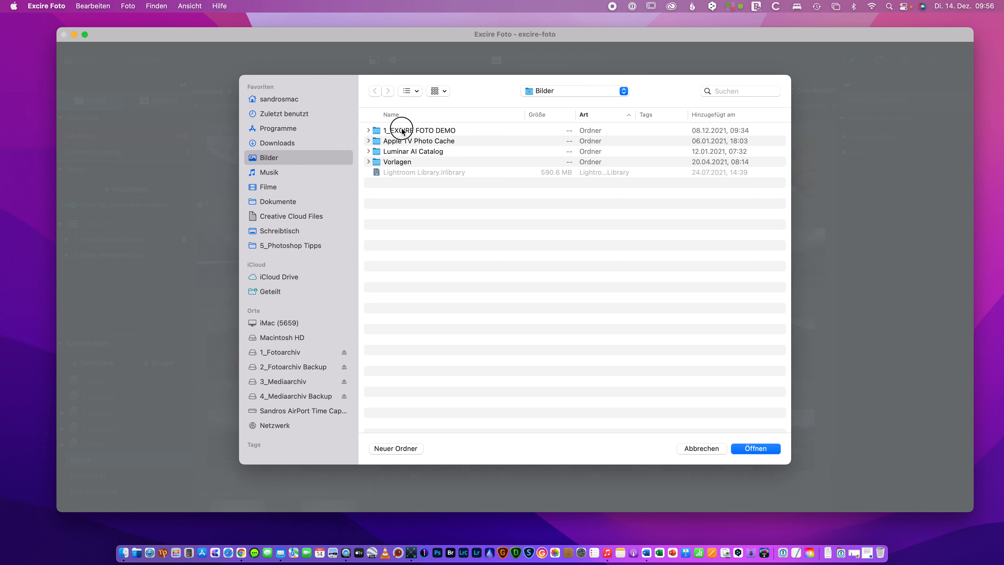
pyautogui.click(402, 131)
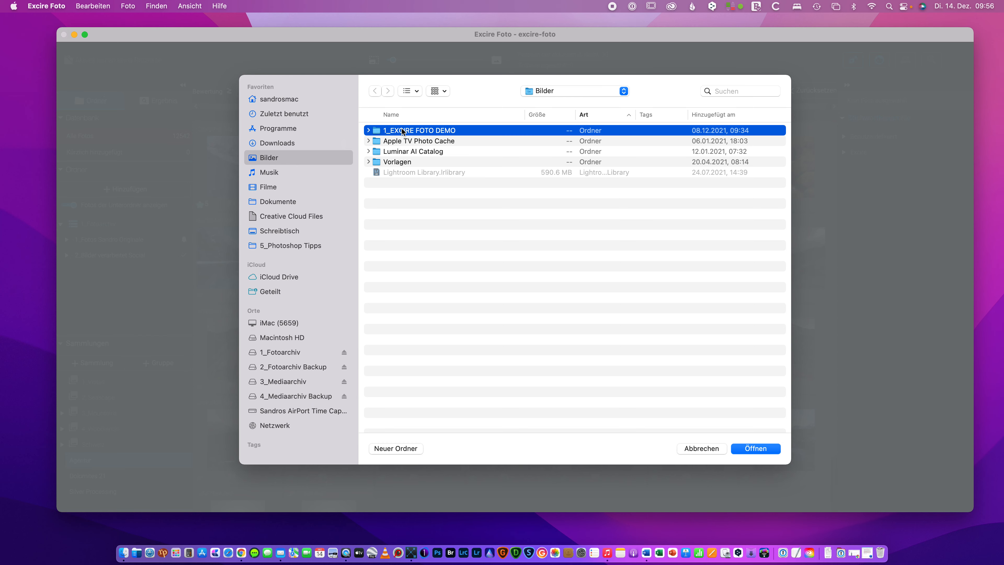
pyautogui.click(753, 449)
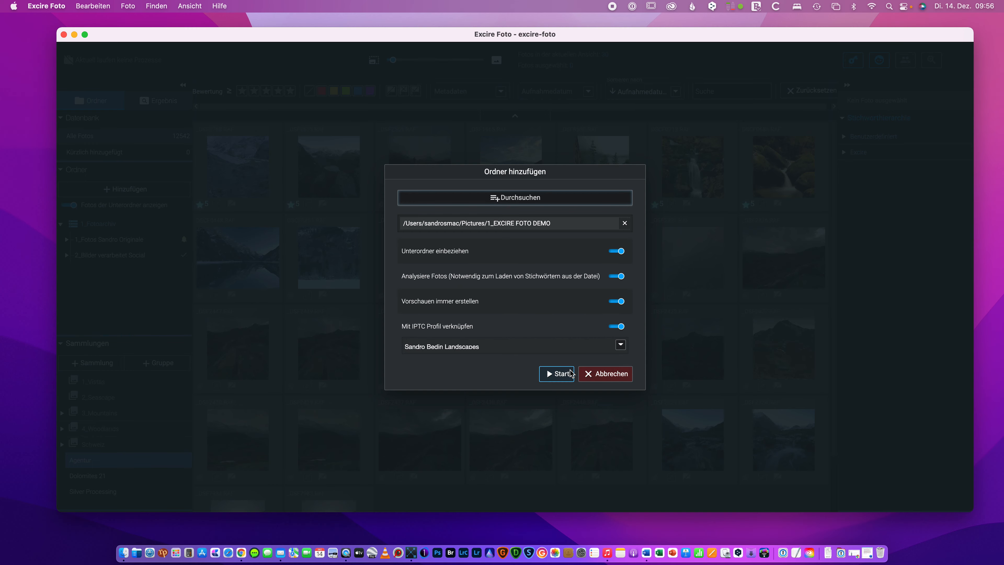
pyautogui.click(555, 375)
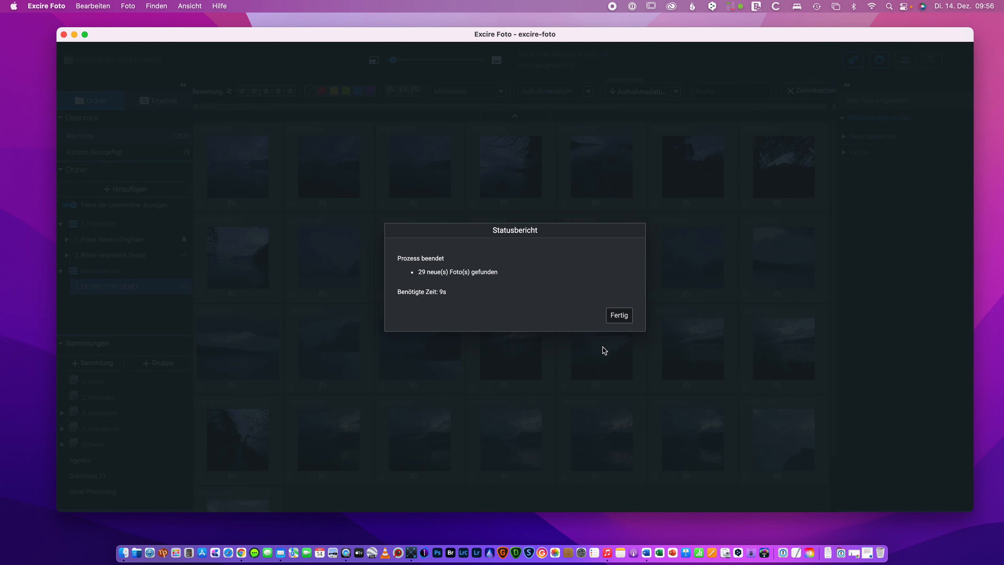
pyautogui.click(620, 316)
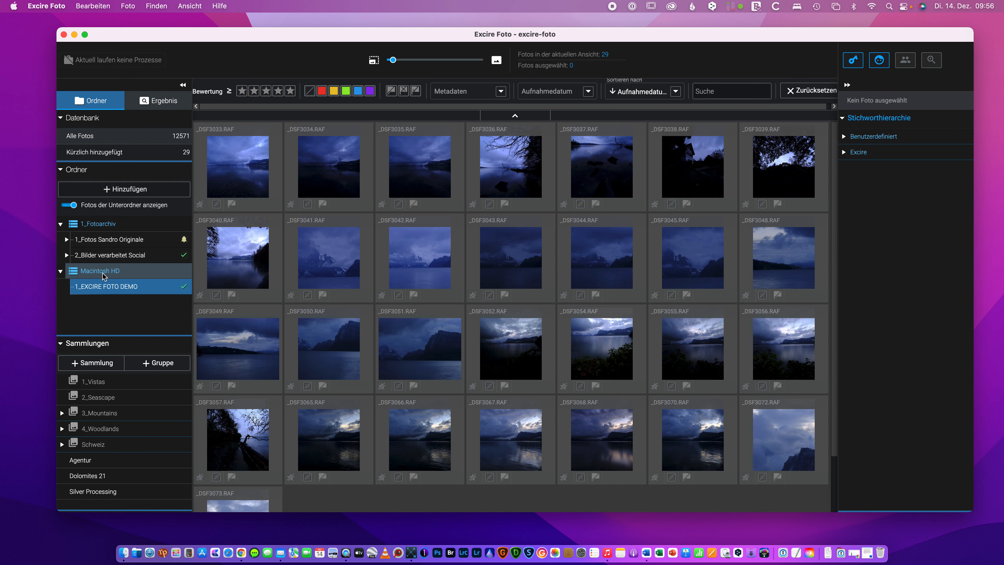
# - Collapse the Sammlungen section and view _DSF3035.RAF enlarged to inspect its assigned keywords, returning to the photo overview
pyautogui.click(62, 345)
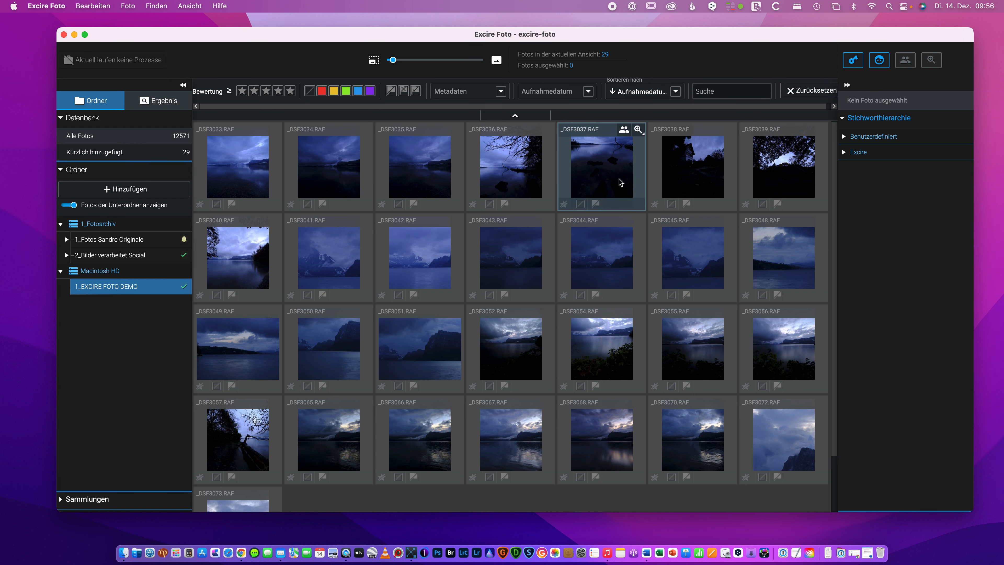
pyautogui.doubleClick(426, 182)
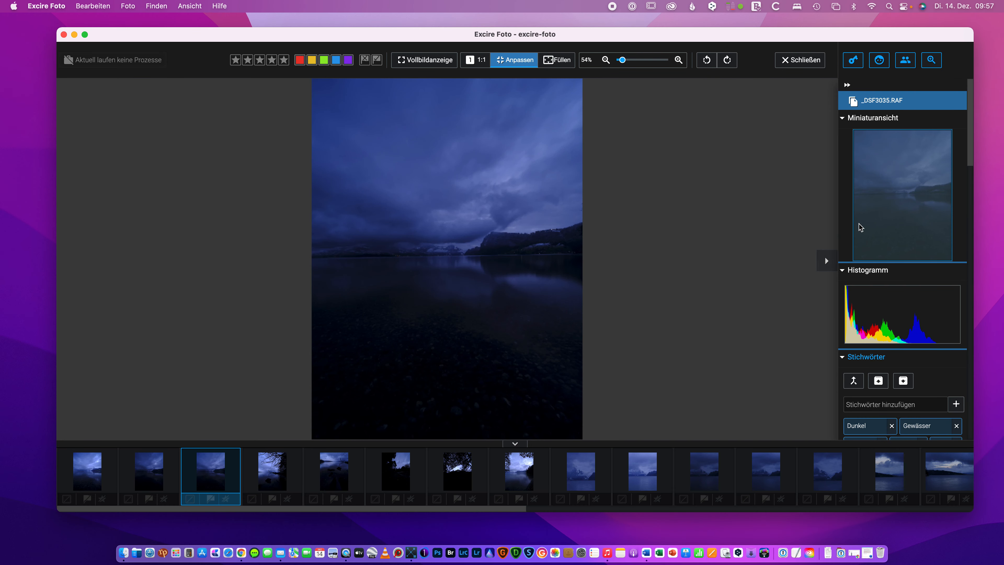
pyautogui.click(843, 120)
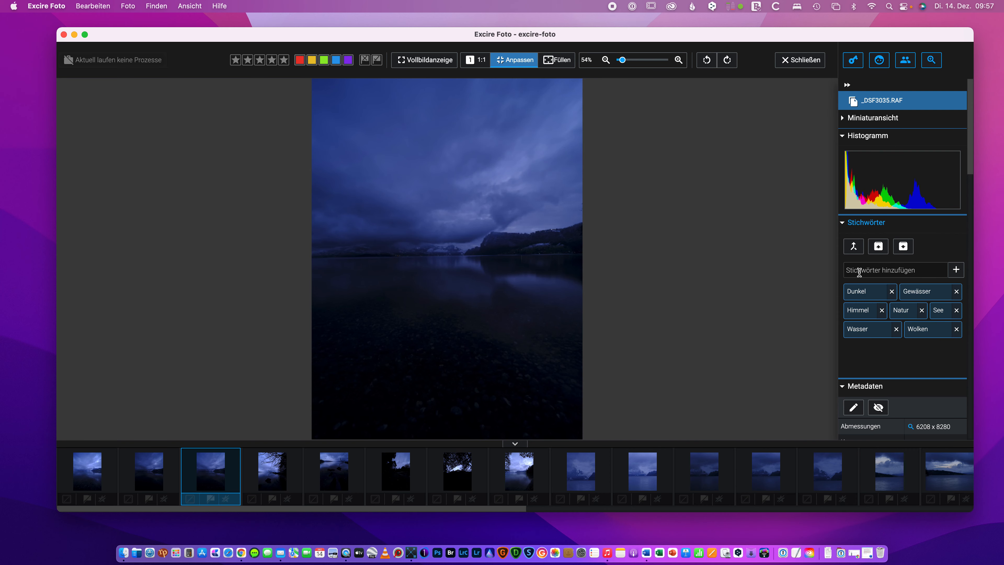
pyautogui.press('Escape')
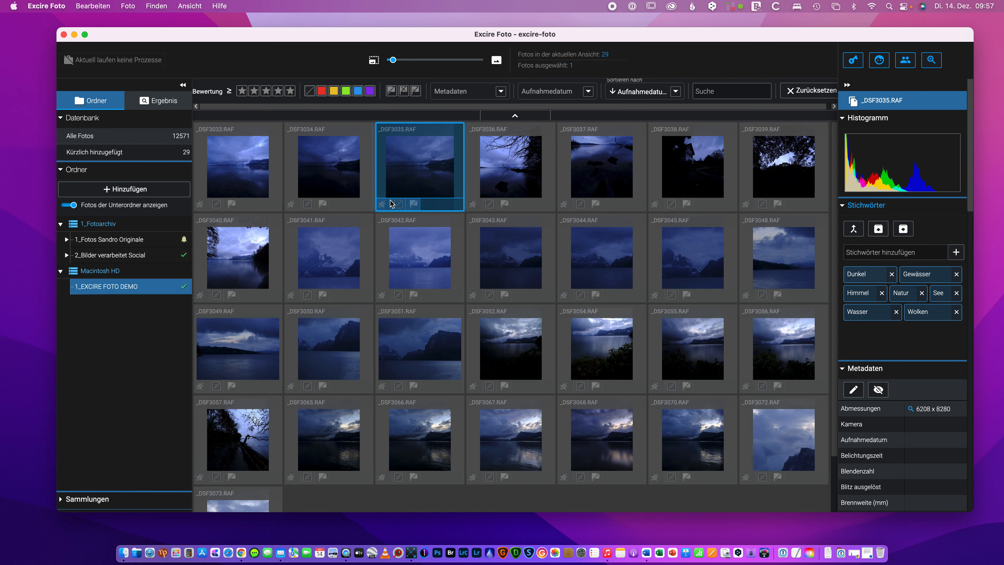
# - Select all photos in the demo folder and look through their combined keyword list
pyautogui.click(252, 174)
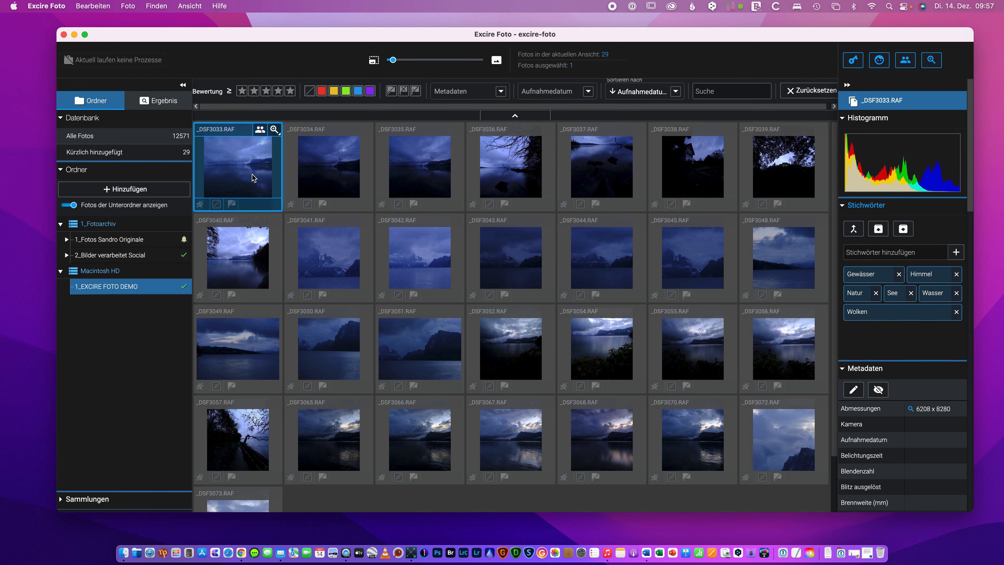
pyautogui.press('super+a')
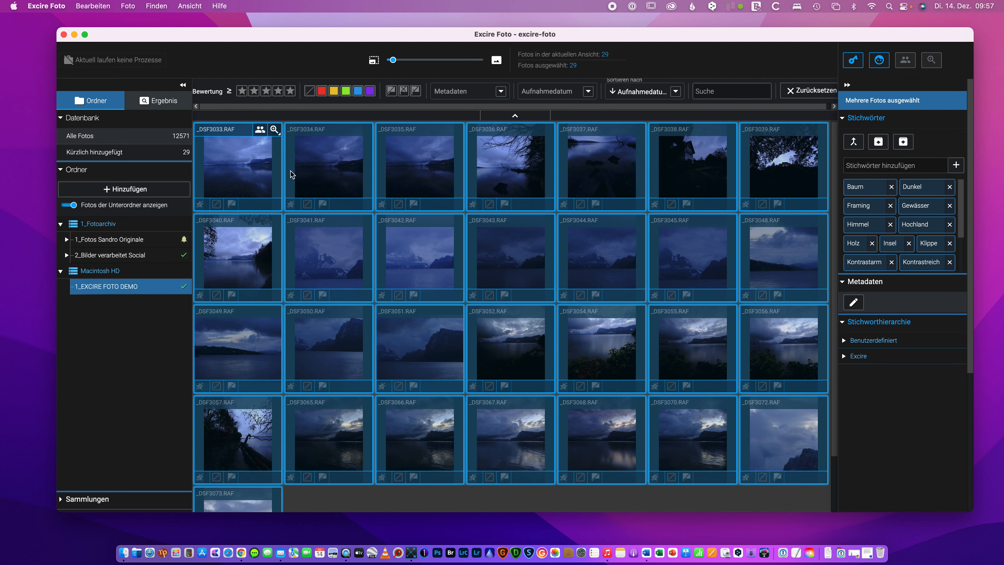
pyautogui.moveTo(962, 211); pyautogui.dragTo(963, 256)
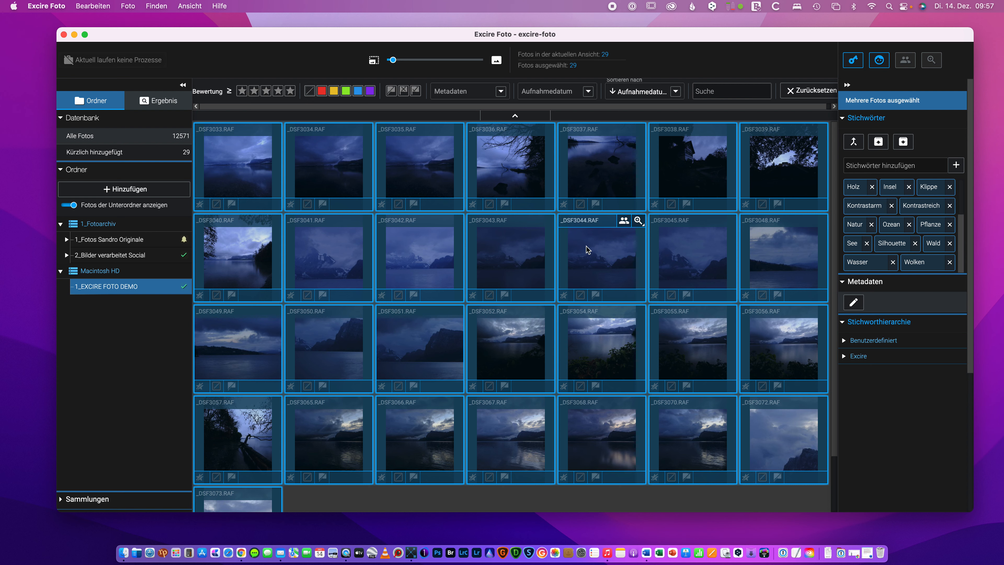
# - Remove the keyword Hochland from _DSF3054.RAF and check the keywords assigned to _DSF3057.RAF
pyautogui.click(620, 346)
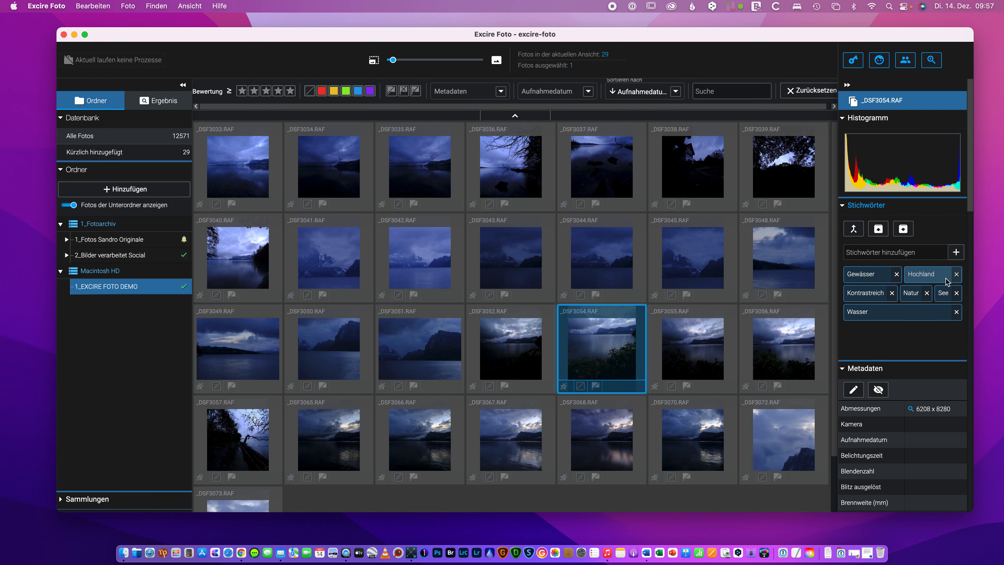
pyautogui.click(957, 274)
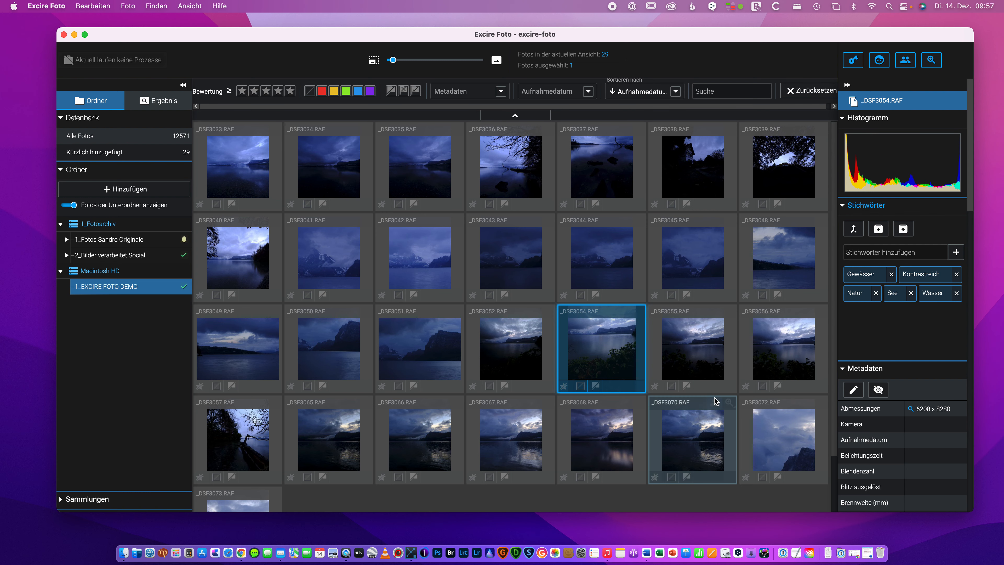
pyautogui.scroll(-3, 646, 309)
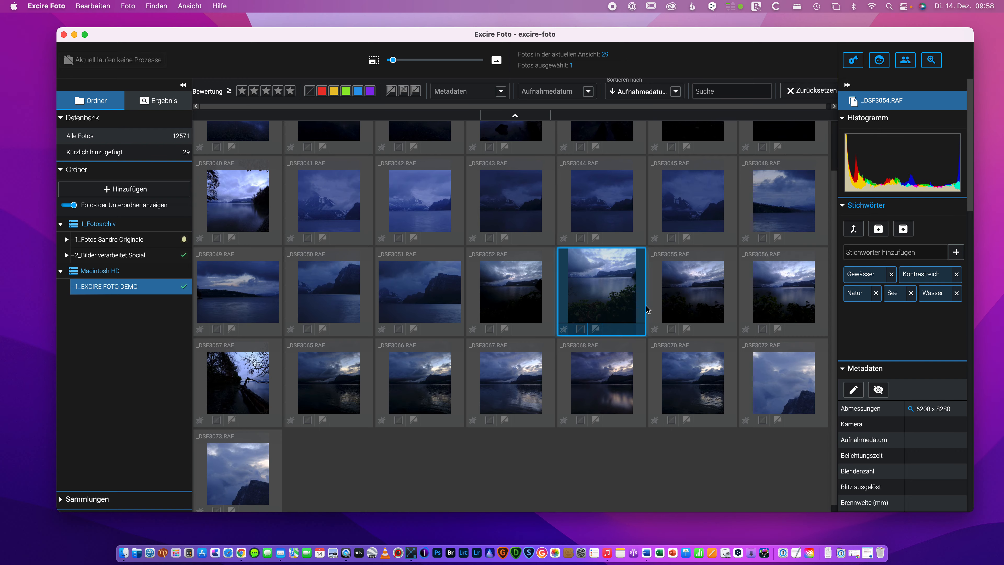
pyautogui.click(219, 380)
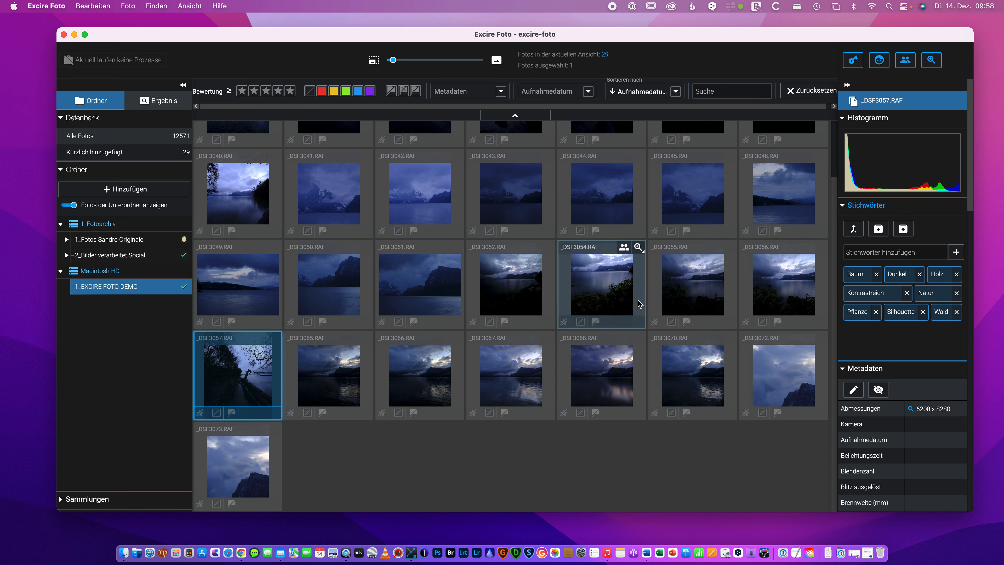
# - Add the keywords Moody and Blues to all photos in the demo folder and check the keywords of _DSF3052.RAF
pyautogui.click(233, 210)
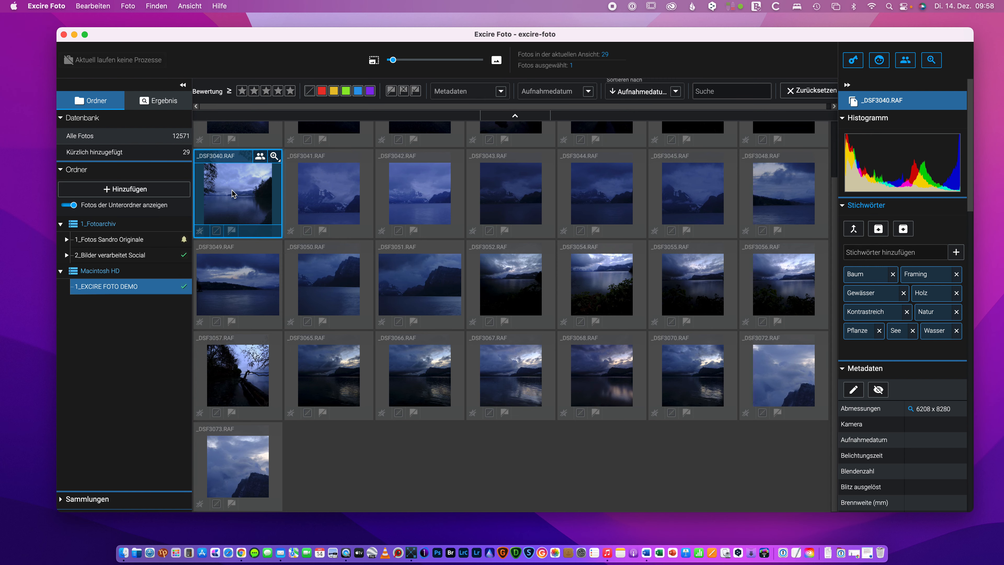
pyautogui.press('super+a')
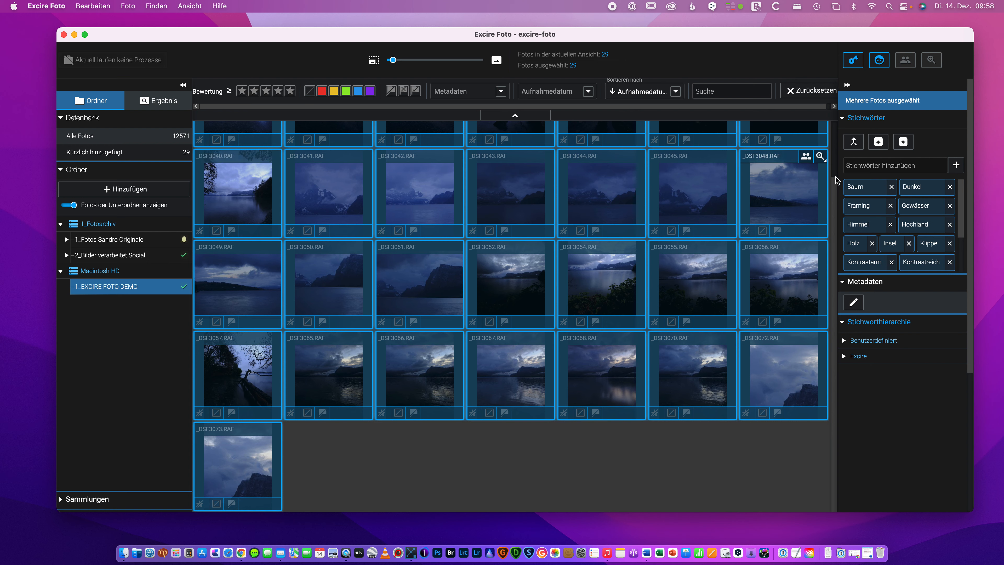
pyautogui.click(871, 166)
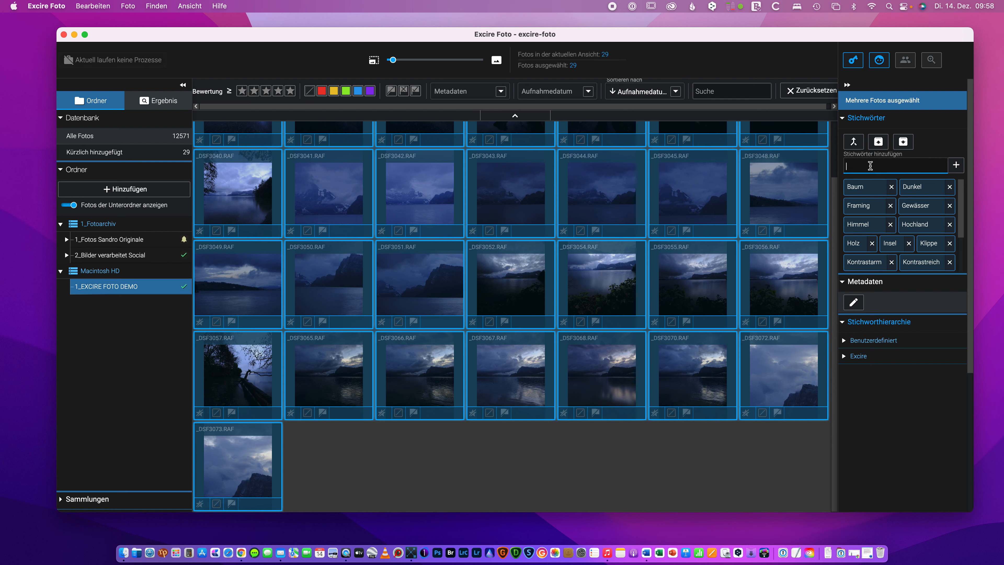
pyautogui.write('Moody')
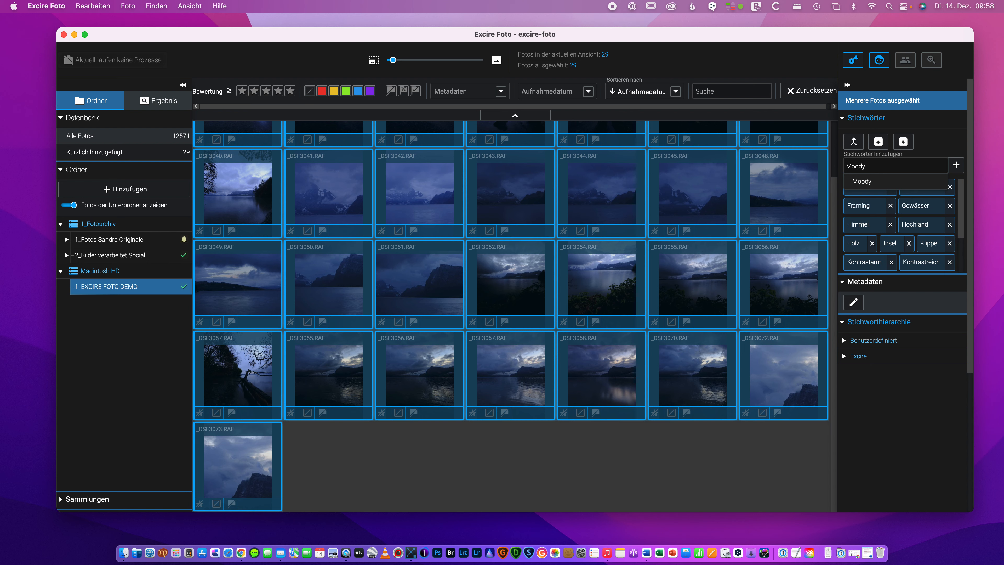
pyautogui.press('Return')
pyautogui.write('Blues')
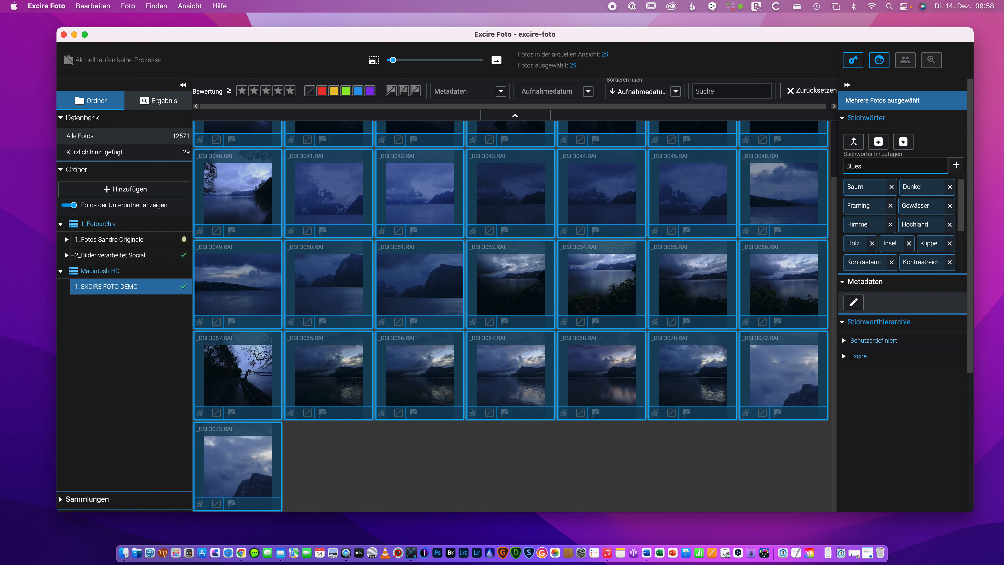
pyautogui.press('Return')
pyautogui.click(661, 438)
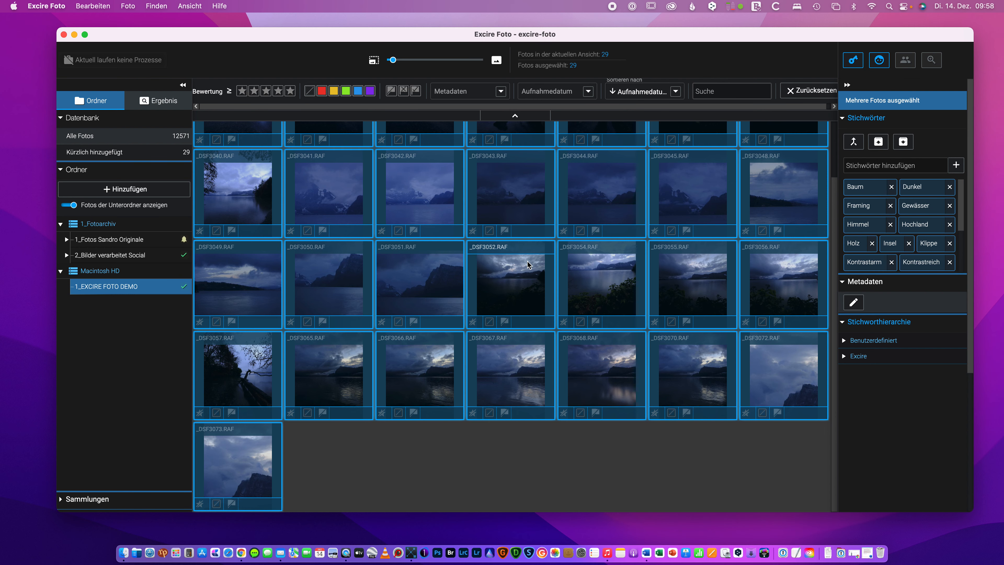
pyautogui.click(519, 265)
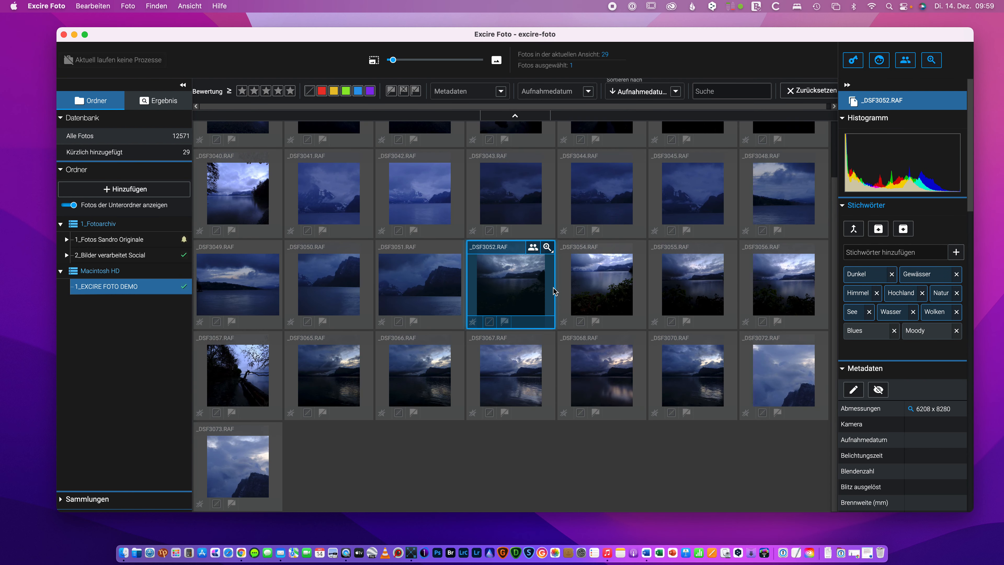
# - Open _DSF3042.RAF from the photo overview in Adobe Photoshop 2022
pyautogui.scroll(2, 553, 291)
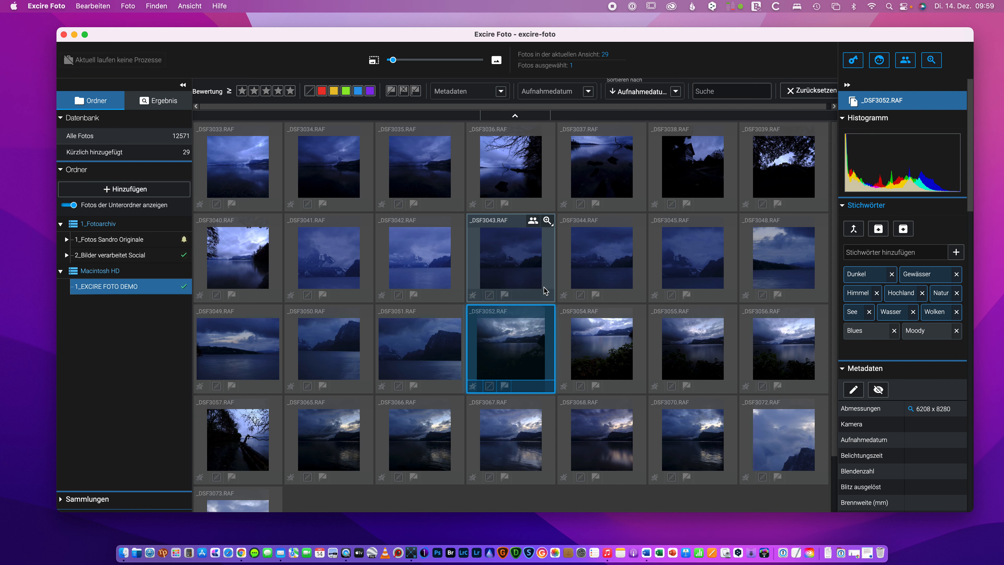
pyautogui.click(421, 271)
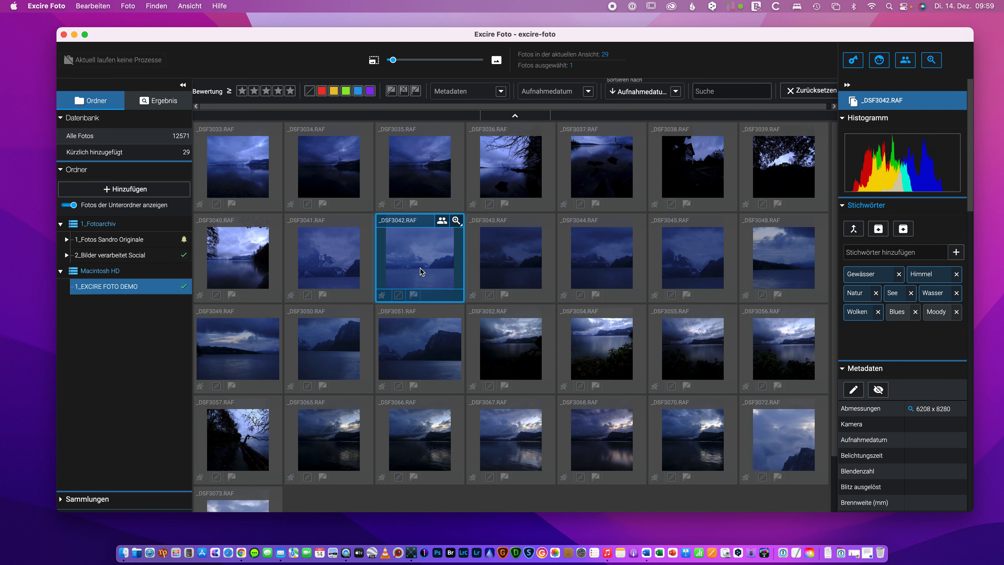
pyautogui.rightClick(422, 271)
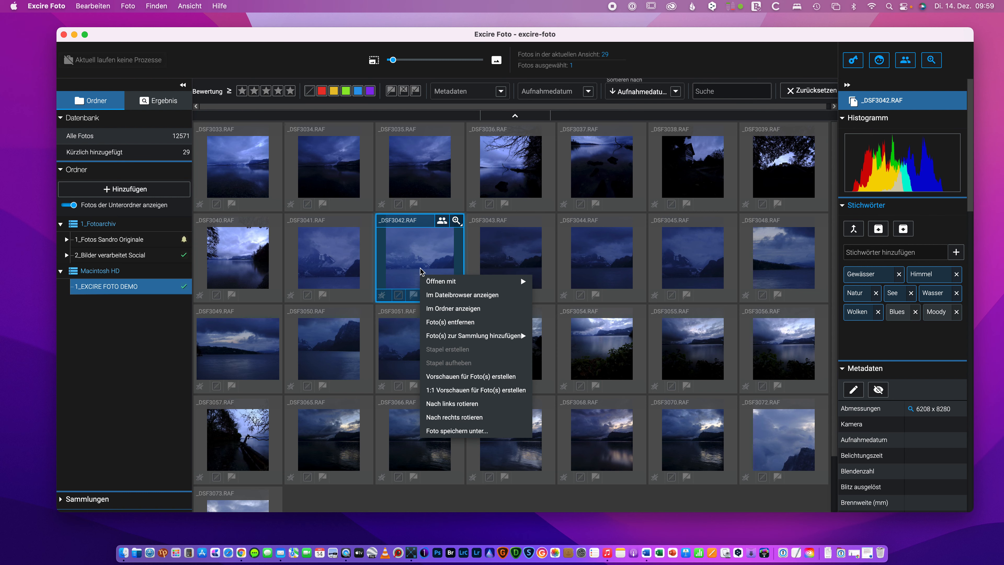
pyautogui.moveTo(474, 281)
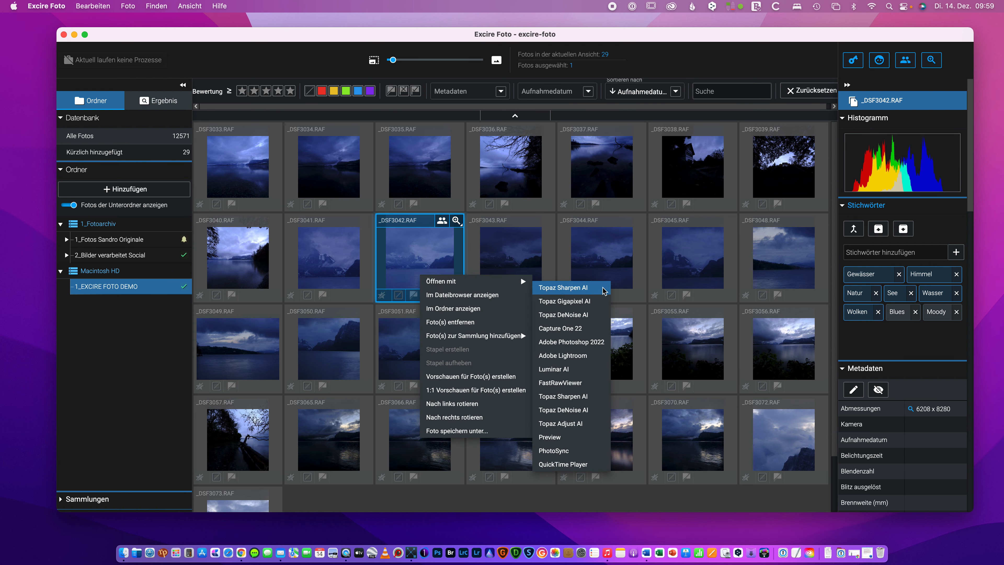
pyautogui.click(593, 342)
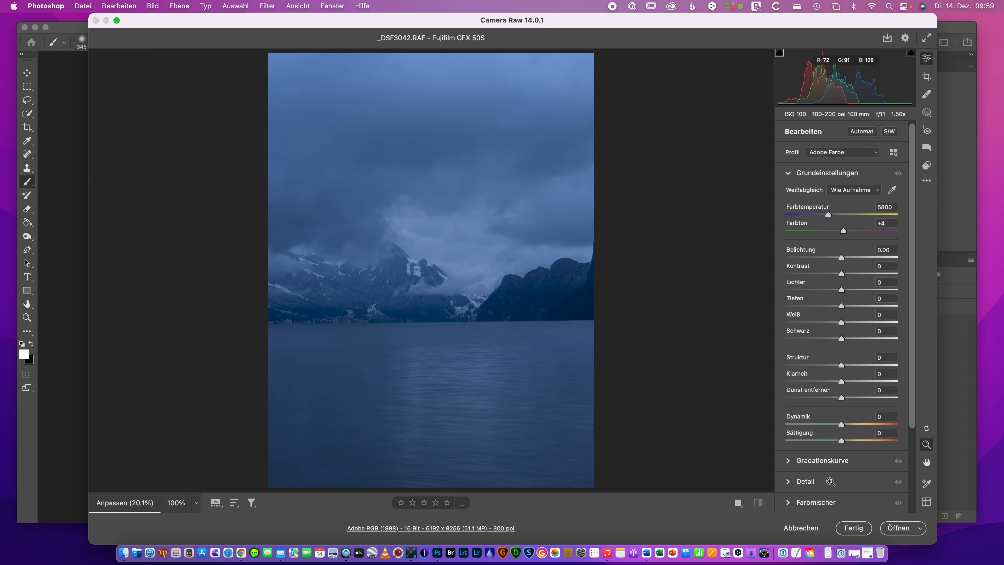
# - Cancel Camera Raw without opening the photo and close Photoshop, dismissing the Web Sharp Pro update notice
pyautogui.click(801, 528)
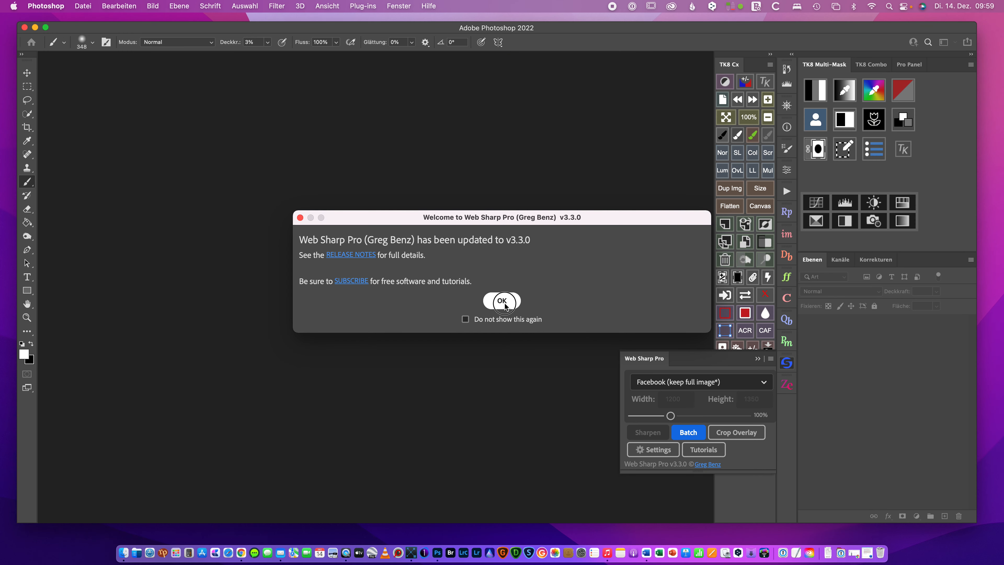
pyautogui.click(503, 299)
pyautogui.click(25, 27)
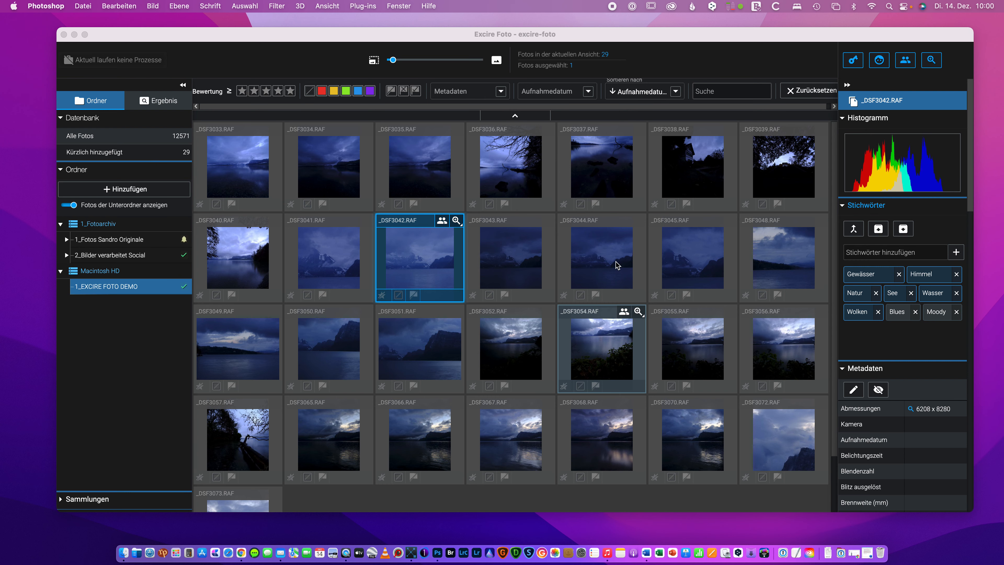
# - Return to Excire Foto and select all photos in the 1_EXCIRE FOTO DEMO folder
pyautogui.click(372, 262)
pyautogui.click(346, 259)
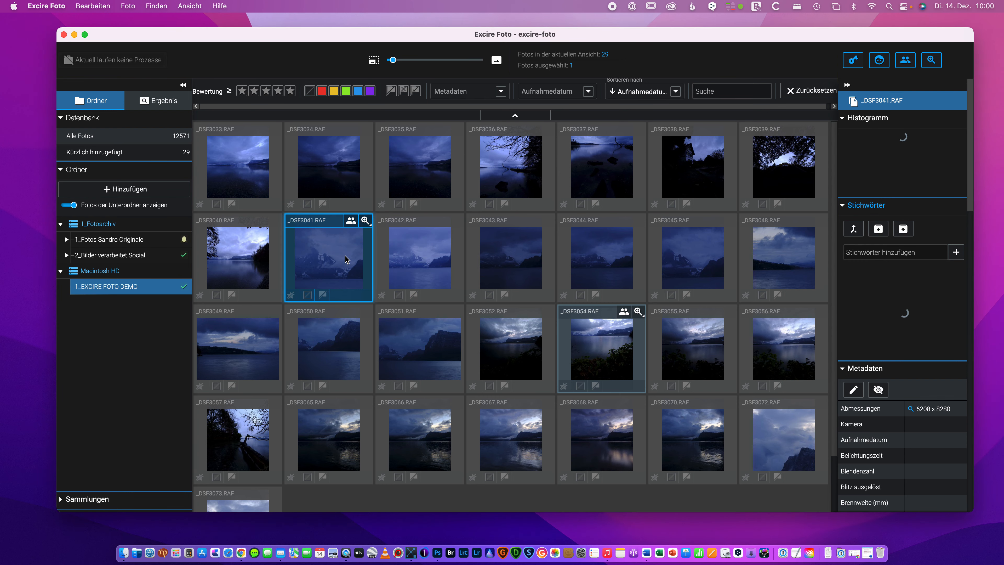
pyautogui.press('super+a')
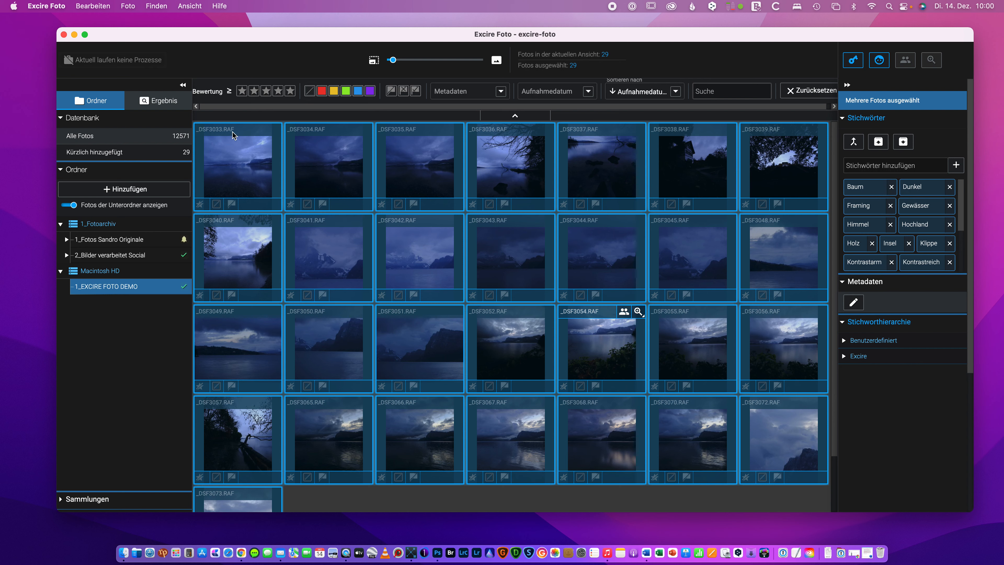
pyautogui.click(134, 7)
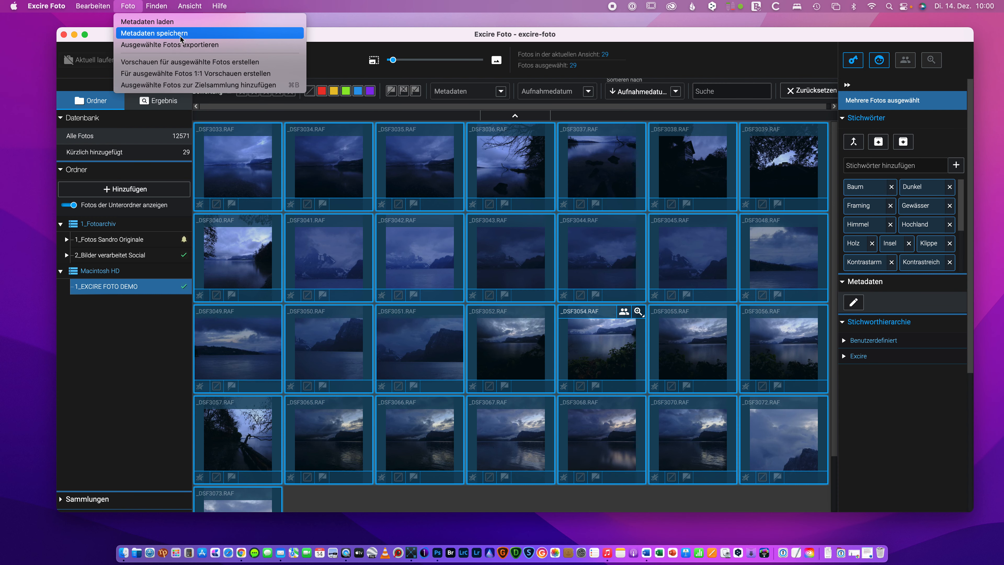
# - Switch to Finder and examine which files the 1_EXCIRE FOTO DEMO folder in Bilder contains, closing the window again
pyautogui.click(123, 554)
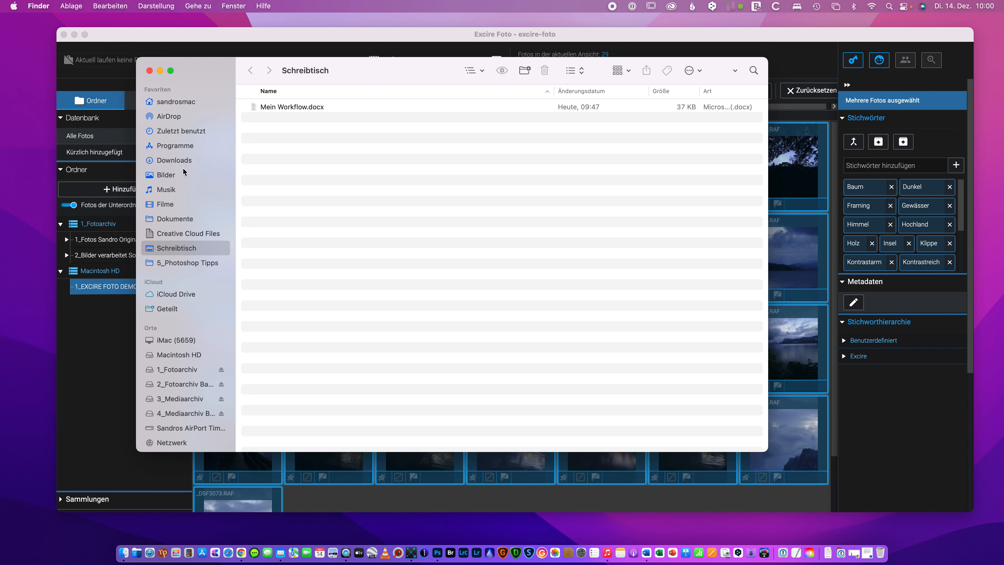
pyautogui.click(180, 176)
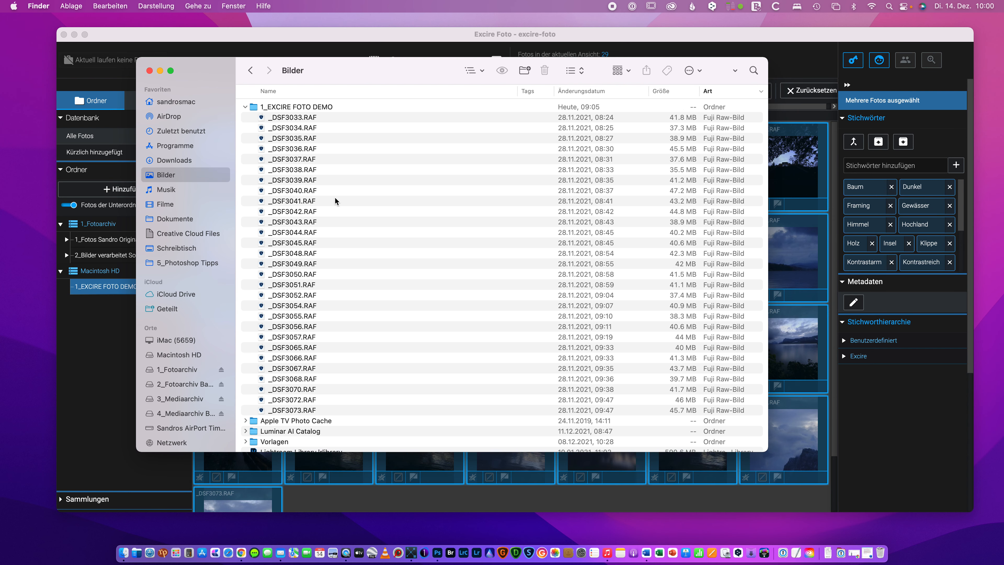
pyautogui.click(149, 70)
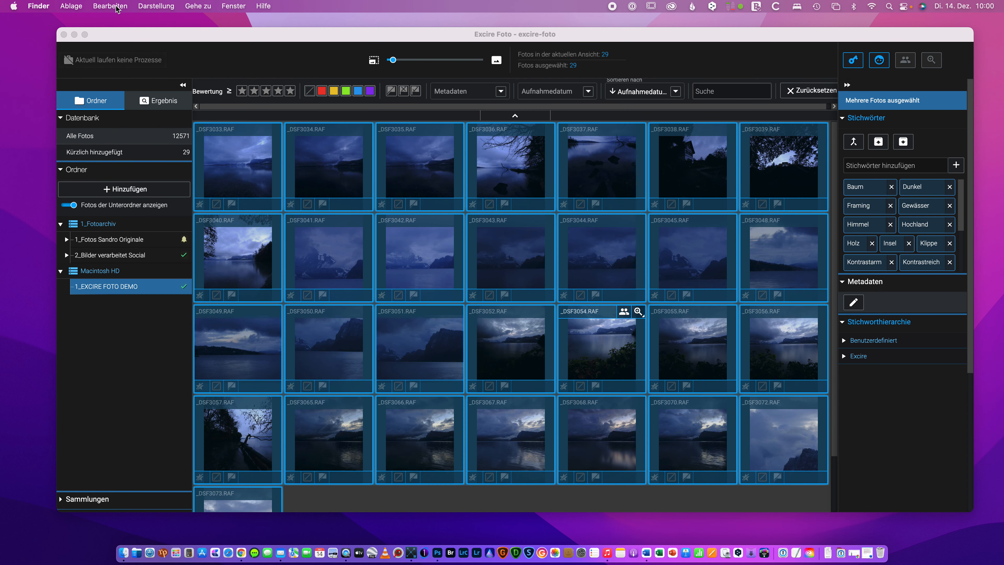
# - Switch back to Excire Foto and save the metadata of all selected photos
pyautogui.click(181, 46)
pyautogui.click(127, 6)
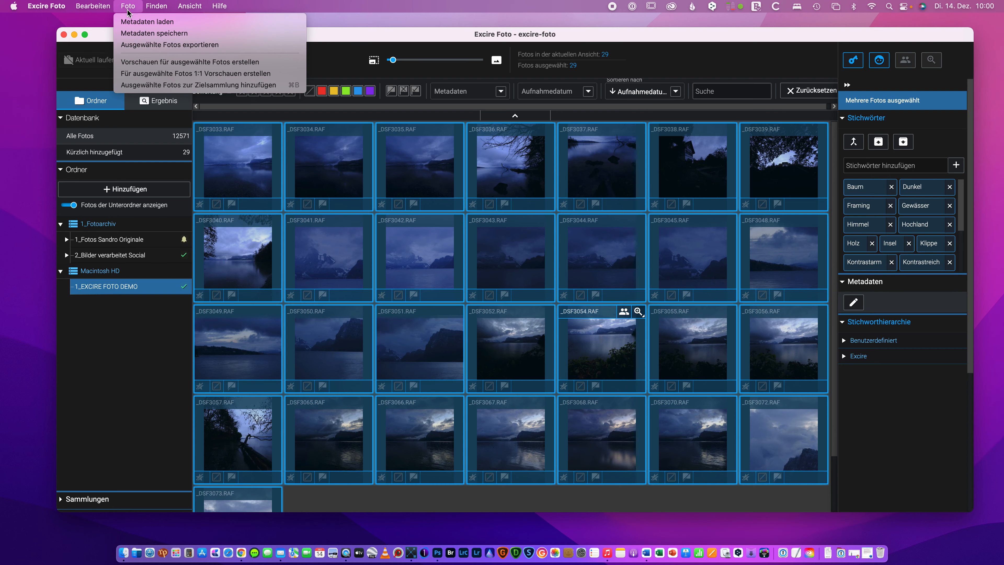
pyautogui.click(154, 34)
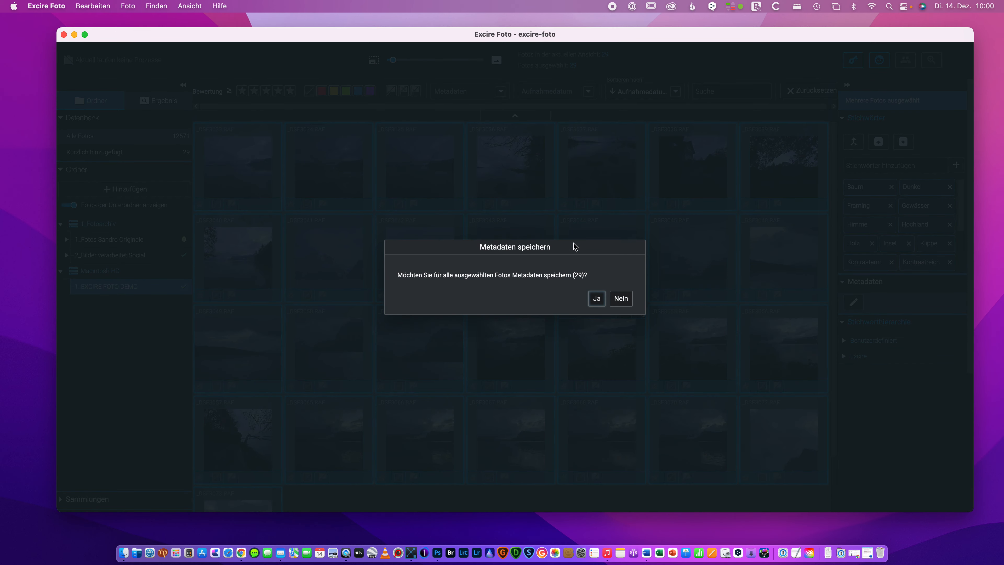
pyautogui.click(599, 299)
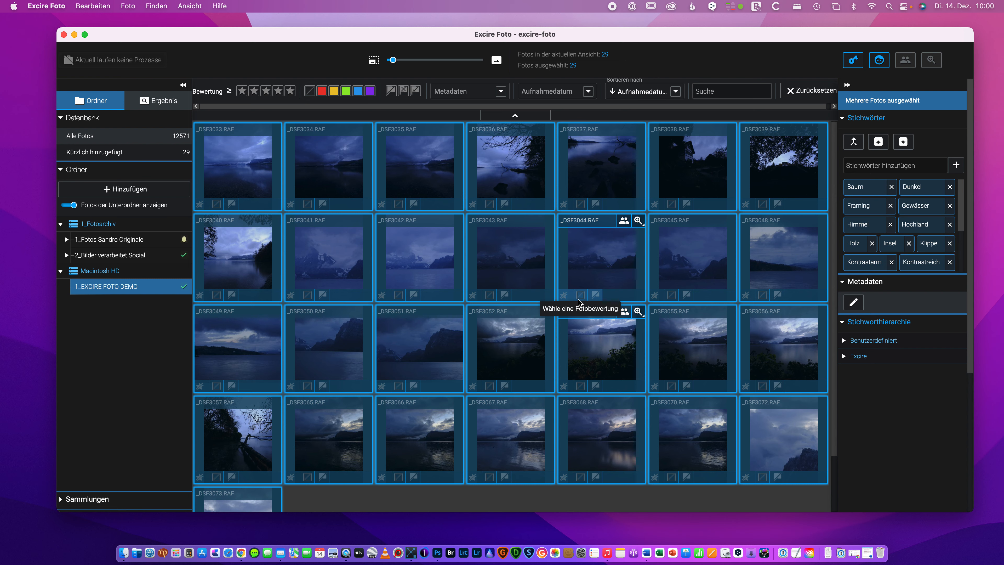
# - Select _DSF3034.RAF and rate it 4 stars, giving _DSF3033.RAF 2 stars and _DSF3035.RAF 5 stars
pyautogui.click(325, 188)
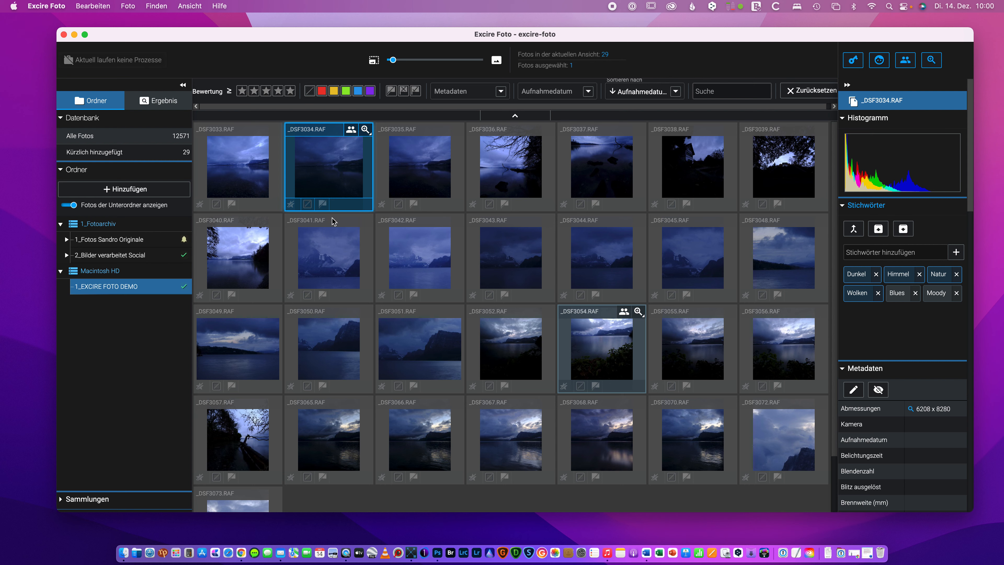
pyautogui.click(200, 205)
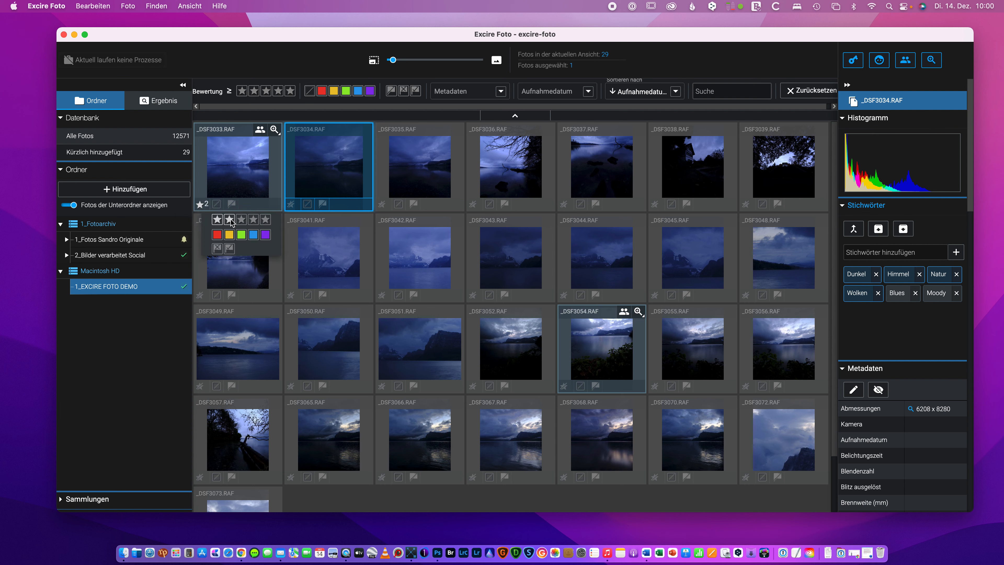
pyautogui.click(230, 220)
pyautogui.click(291, 205)
pyautogui.click(341, 220)
pyautogui.click(382, 204)
pyautogui.click(447, 220)
# - Rate _DSF3043.RAF and _DSF3051.RAF 5 stars each
pyautogui.click(473, 295)
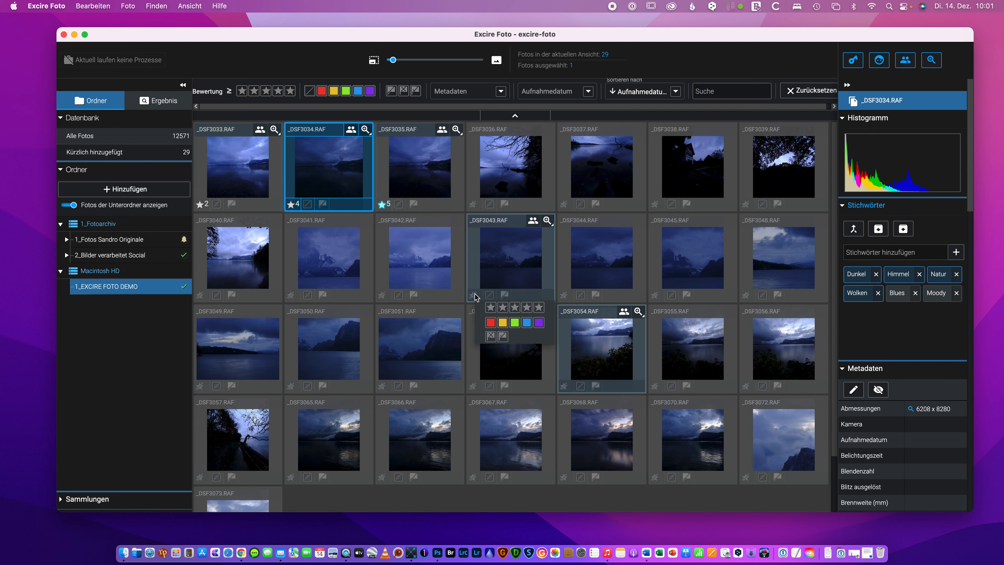
pyautogui.click(539, 307)
pyautogui.click(382, 387)
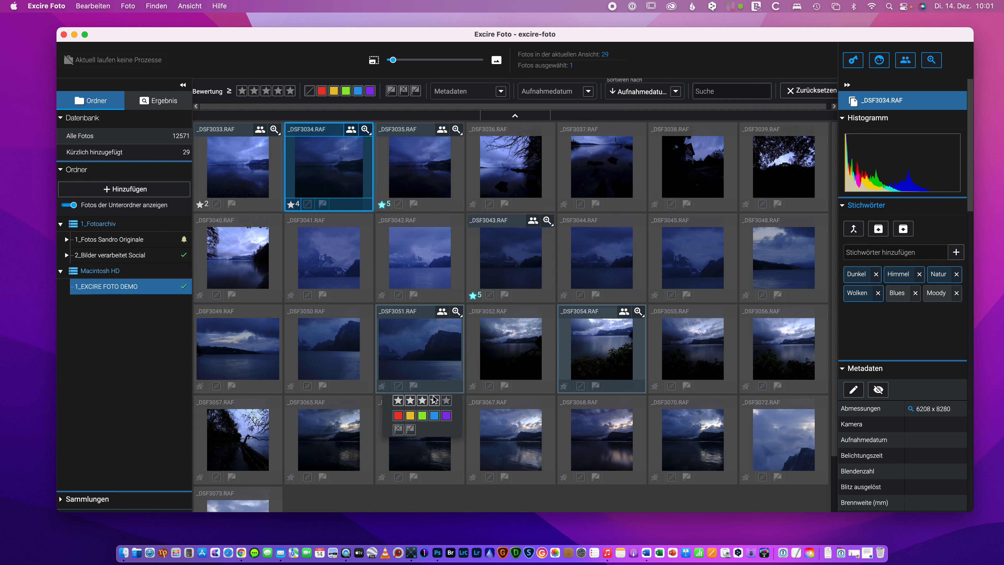
pyautogui.click(448, 398)
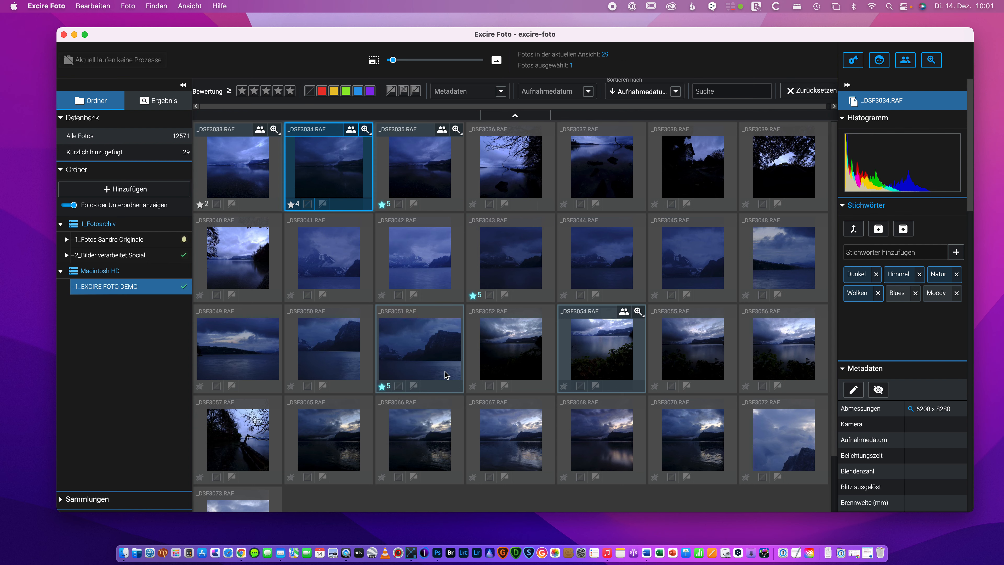
# - Mark _DSF3051.RAF and _DSF3043.RAF with the white flag
pyautogui.click(400, 390)
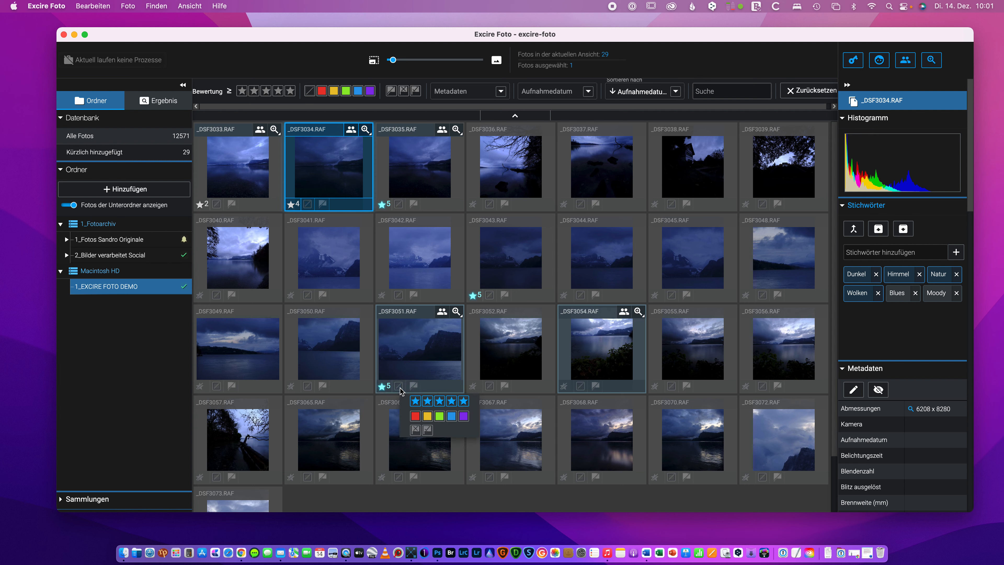
pyautogui.click(427, 430)
pyautogui.click(490, 294)
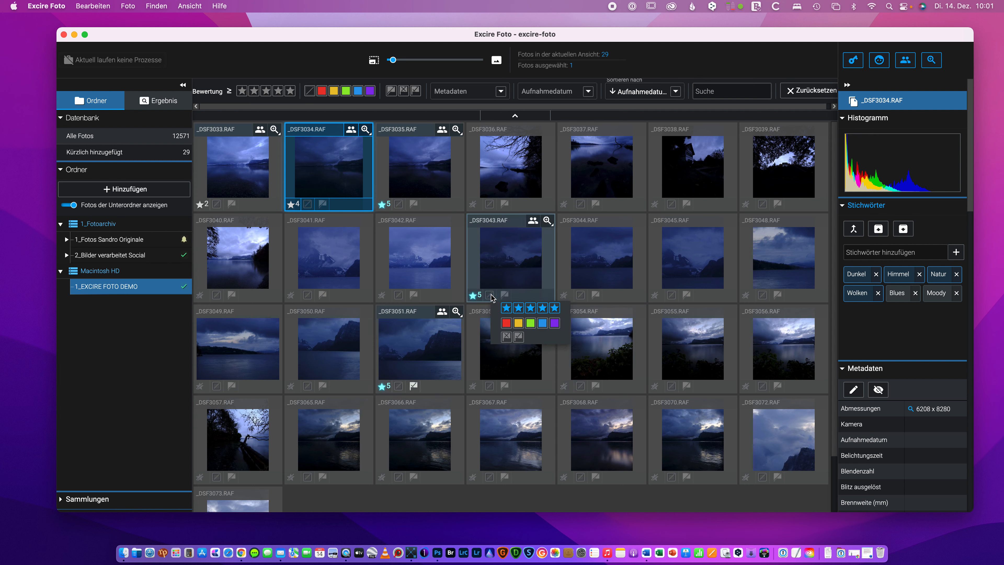
pyautogui.click(519, 337)
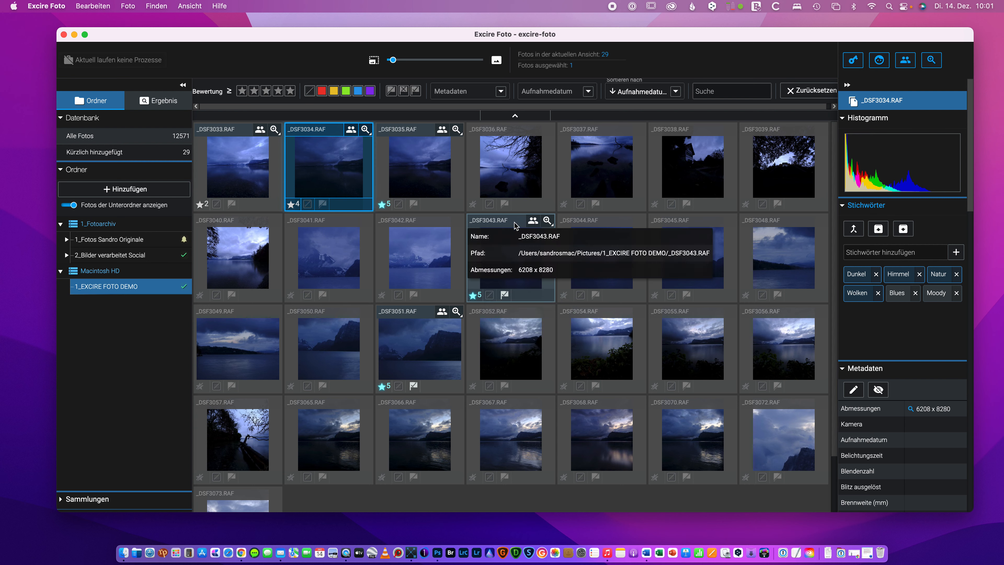
# - Save the metadata of the selected photo _DSF3034.RAF
pyautogui.click(131, 5)
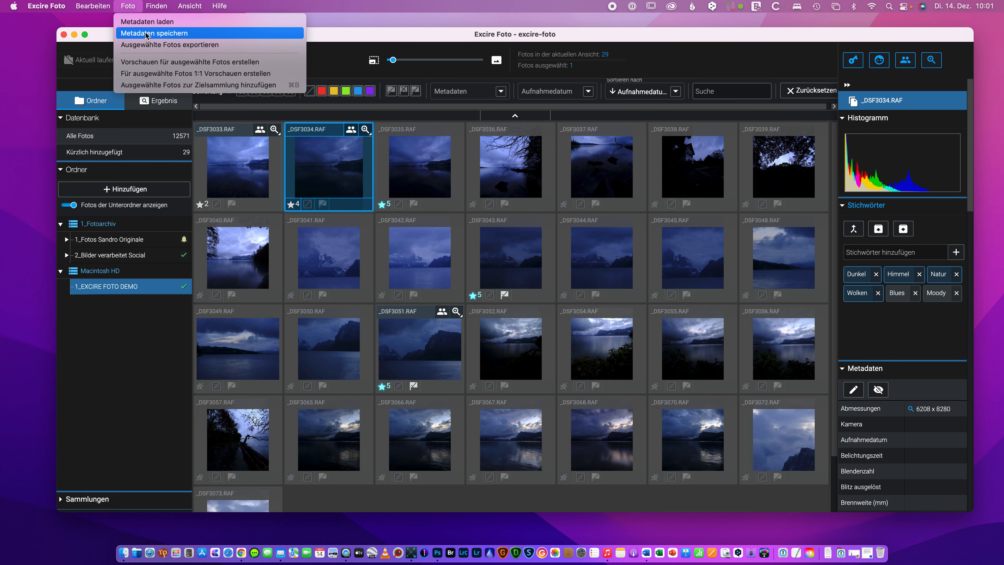
pyautogui.click(154, 33)
pyautogui.click(597, 299)
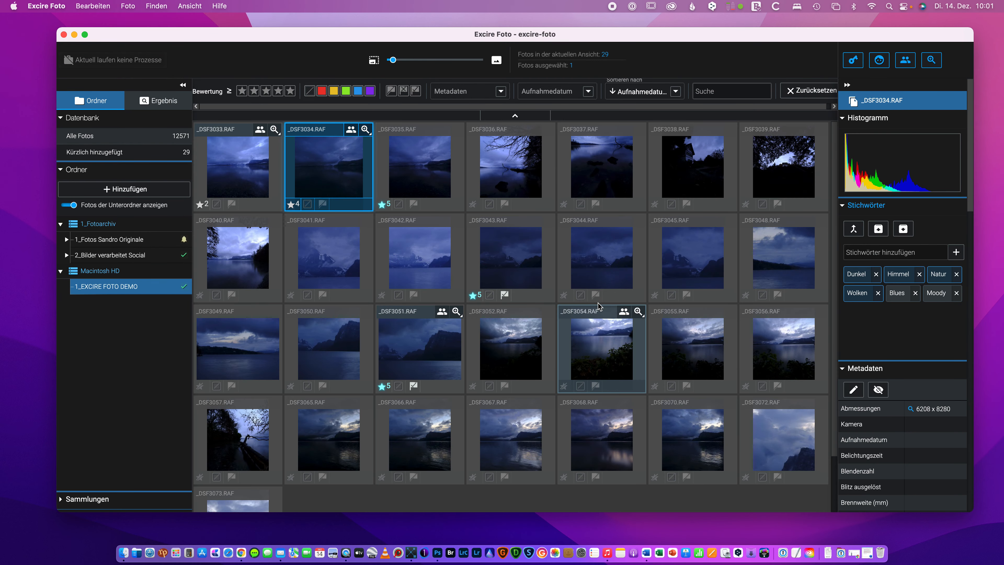
# - Switch to Finder and look through the XMP sidecar and RAW files in Bilder's 1_EXCIRE FOTO DEMO folder, closing the window again
pyautogui.click(126, 554)
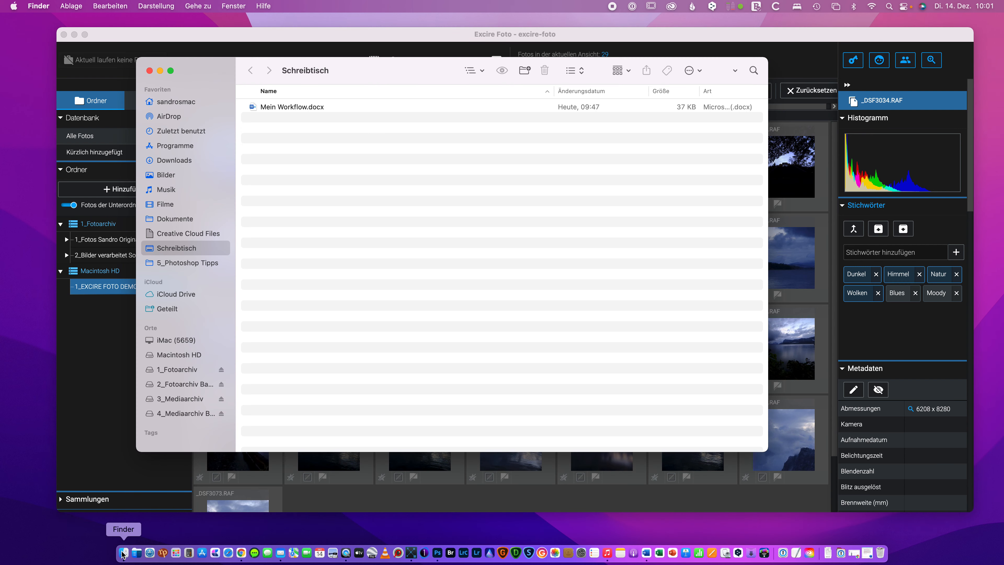
pyautogui.click(171, 175)
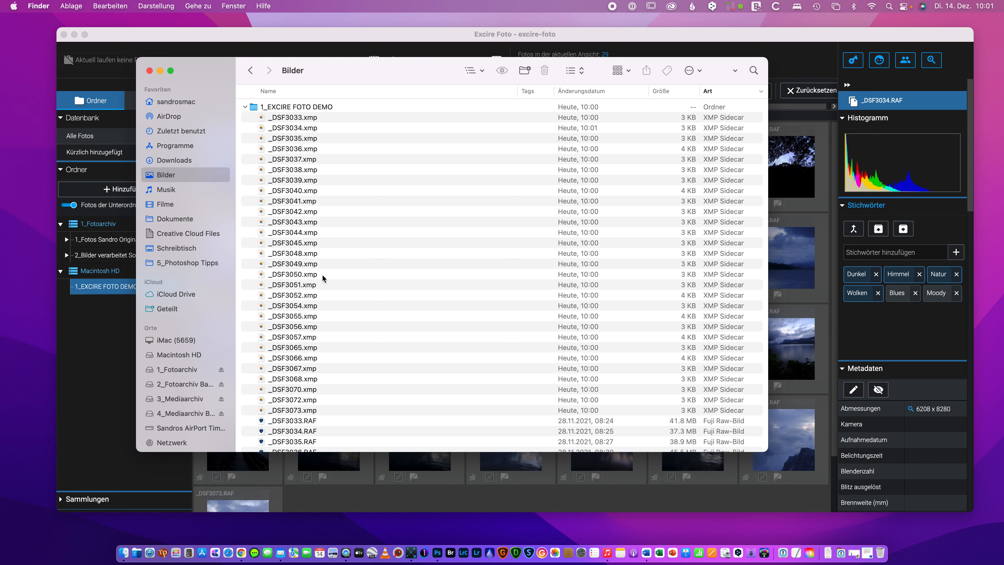
pyautogui.scroll(-8, 322, 419)
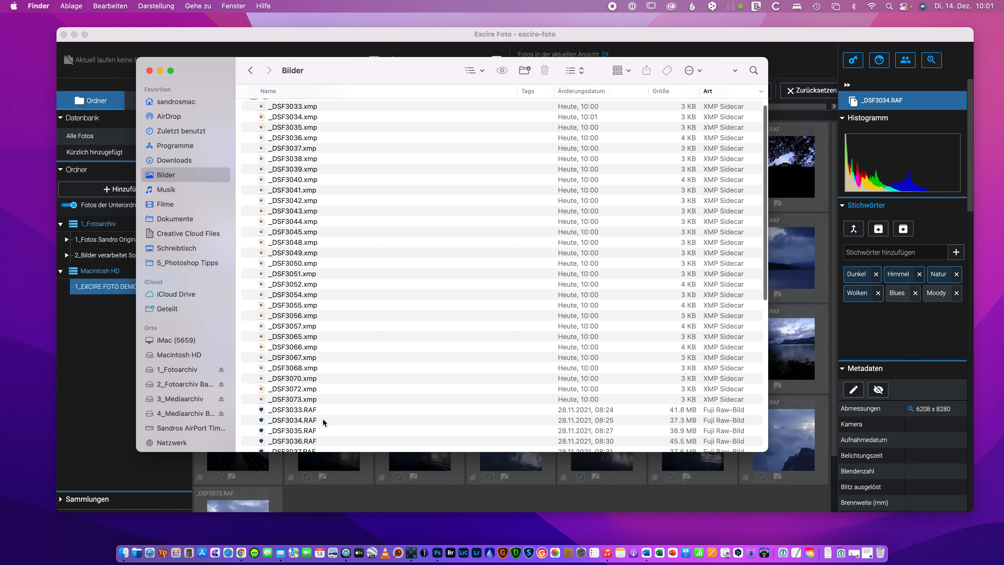
pyautogui.scroll(-6, 323, 420)
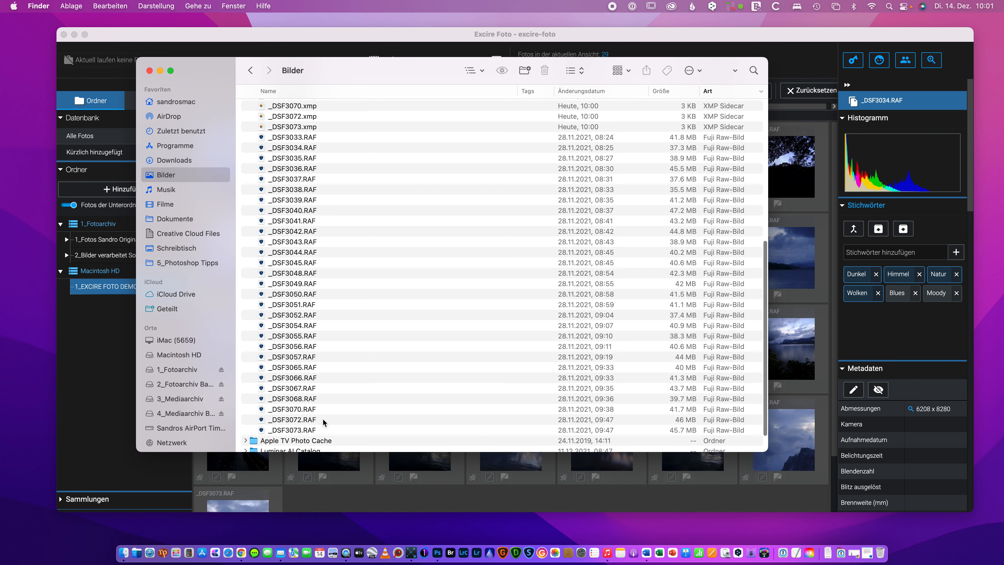
pyautogui.scroll(14, 352, 407)
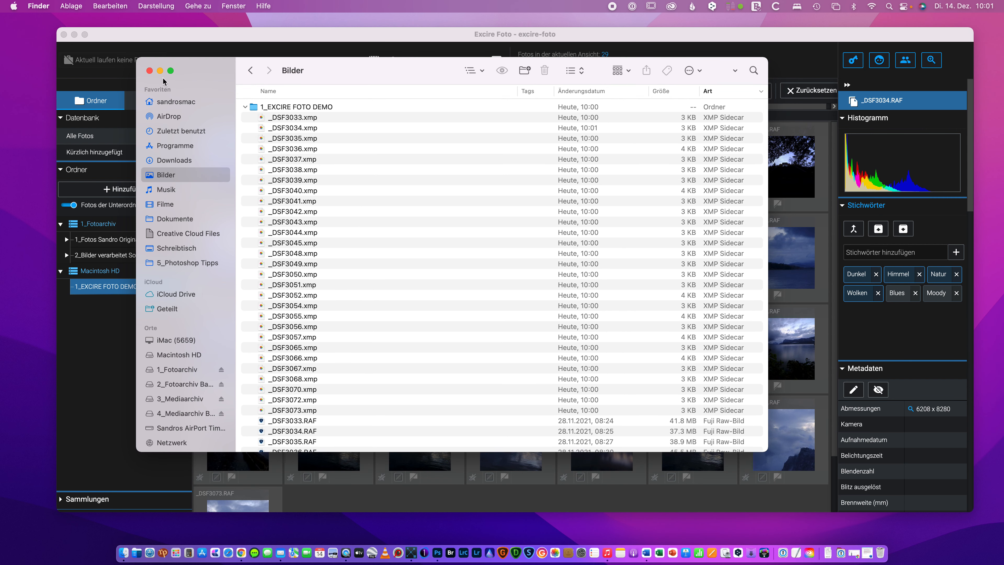
pyautogui.click(149, 70)
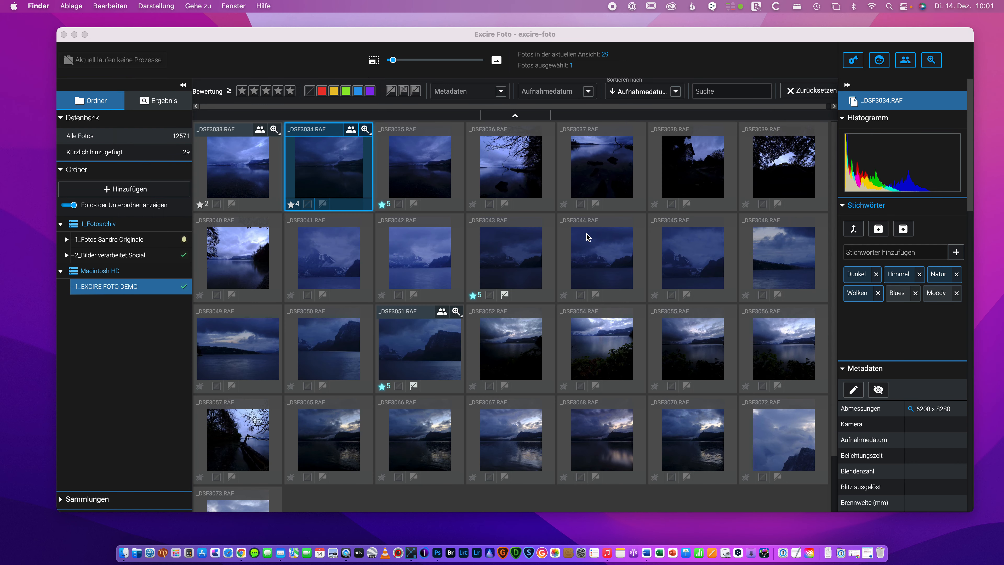